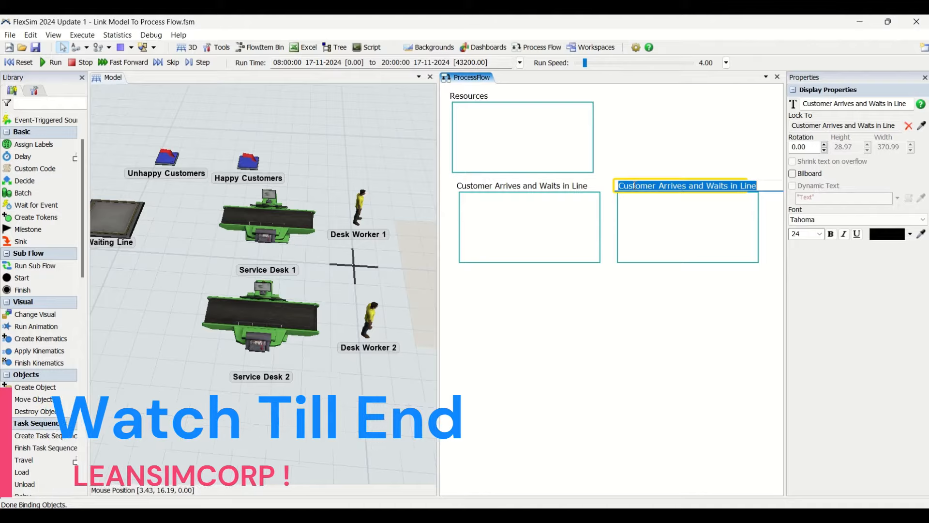
Retitle the copied container beside Customer Arrives and Waits in Line as "Unhappy Customer Leaves".
text(Unhappy Customer )
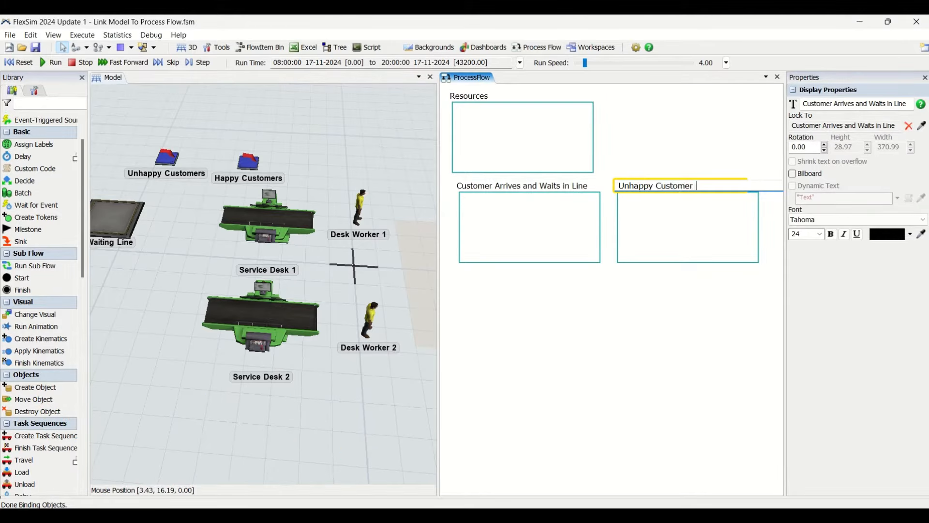
text(Leaves)
click(566, 353)
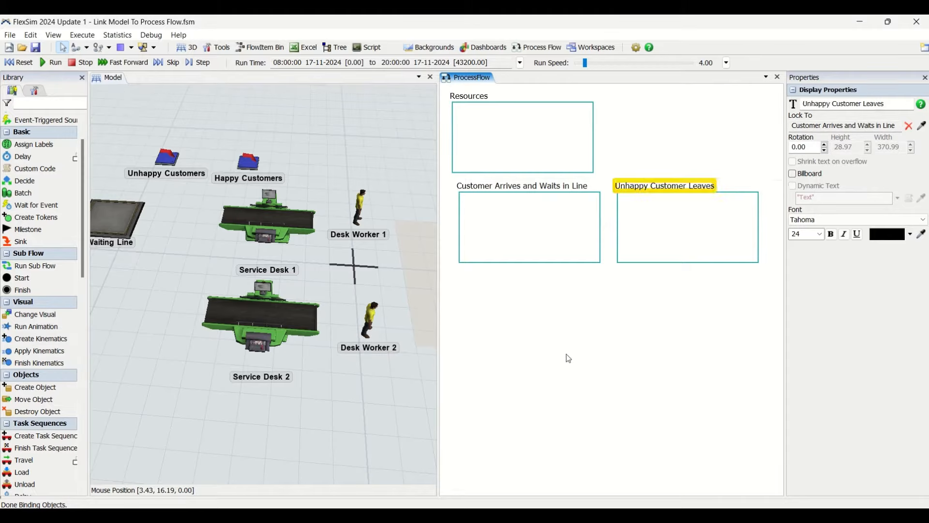
Place another copy of the Customer Arrives and Waits in Line container directly below it and title it "Customer Gets Service".
click(550, 264)
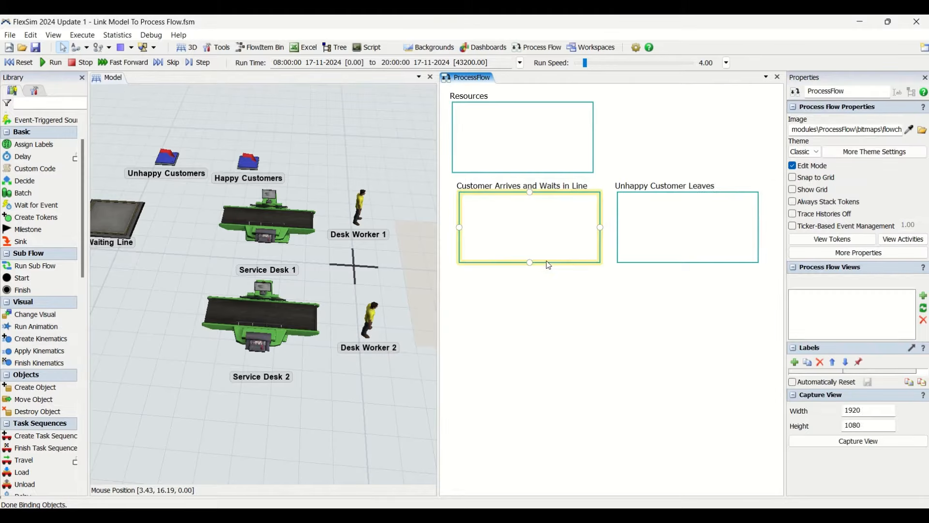
click(490, 307)
key(ctrl+v)
drag(502, 308, 475, 289)
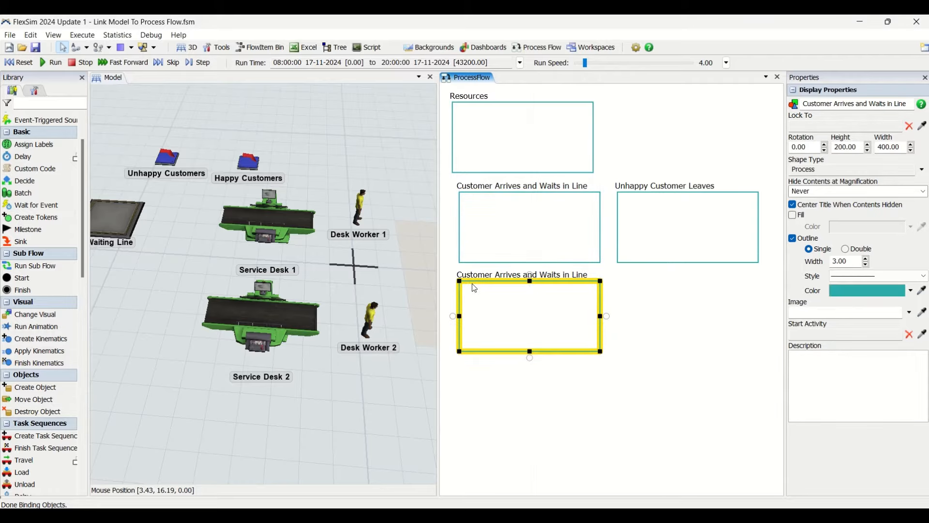
double_click(502, 276)
text(C)
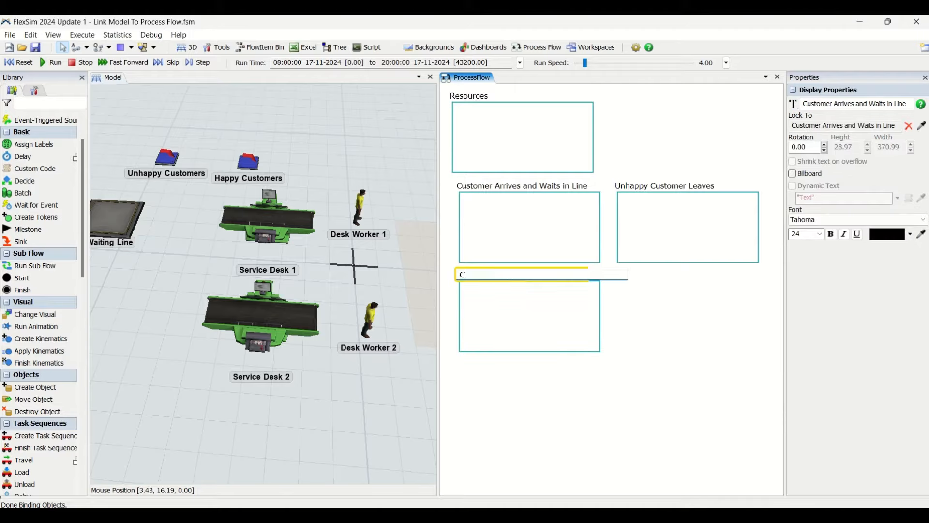
text(ustomer Gets Service)
key(Return)
click(593, 361)
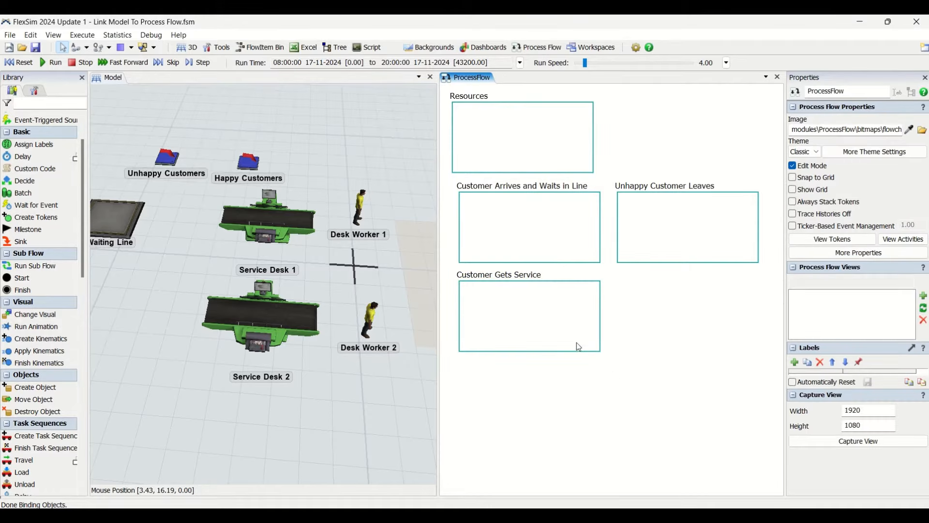
Stretch the Customer Gets Service container down to a height of about 585 and place a copy of it alongside, below Unhappy Customer Leaves.
click(543, 352)
drag(543, 351, 543, 488)
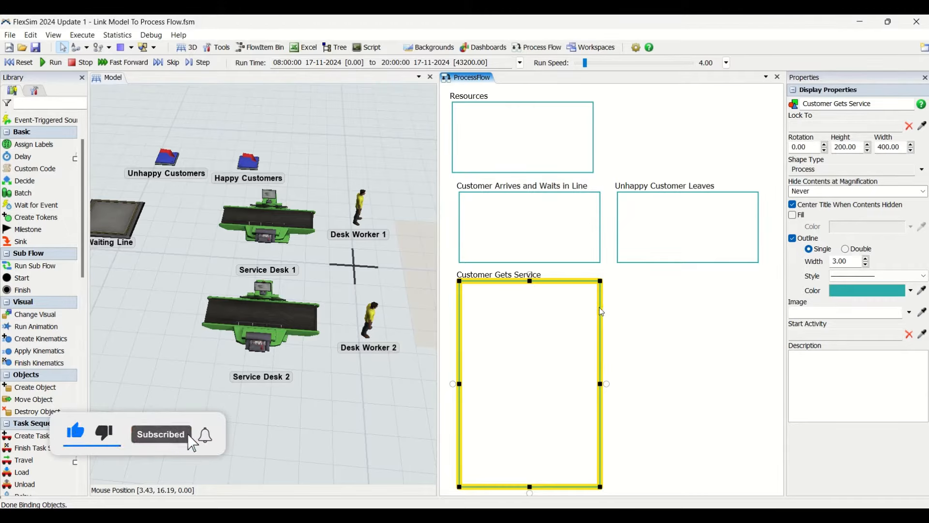
click(618, 312)
key(ctrl+v)
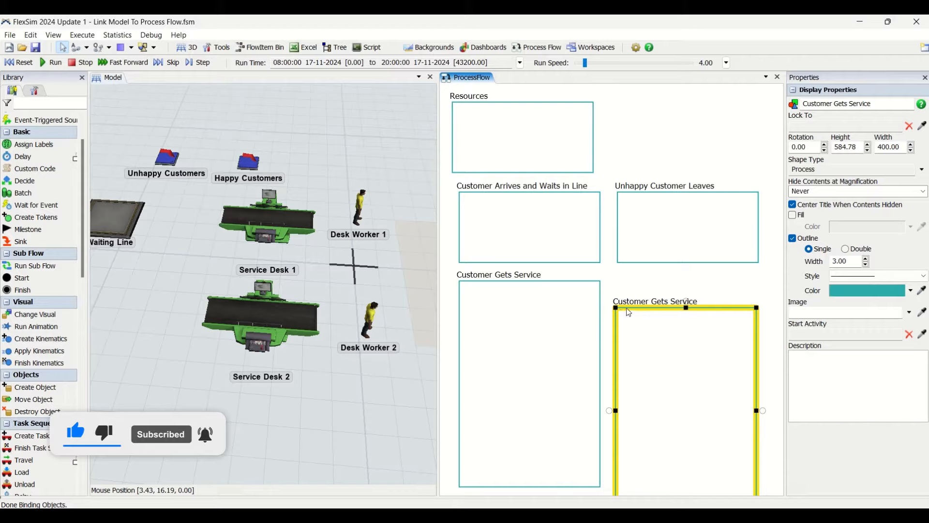
drag(630, 312, 625, 284)
Title the copied tall container below Unhappy Customer Leaves "Worker Helps Customer".
double_click(623, 276)
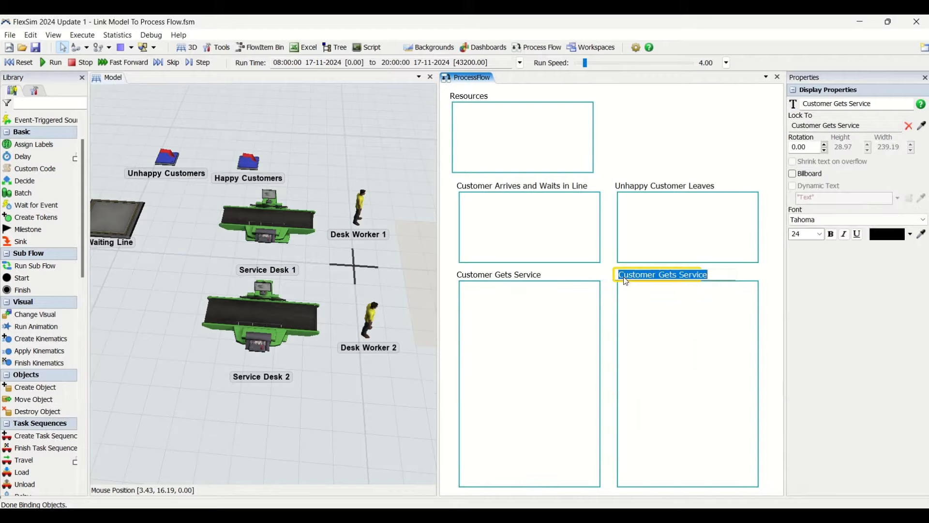
text(Worker Helps)
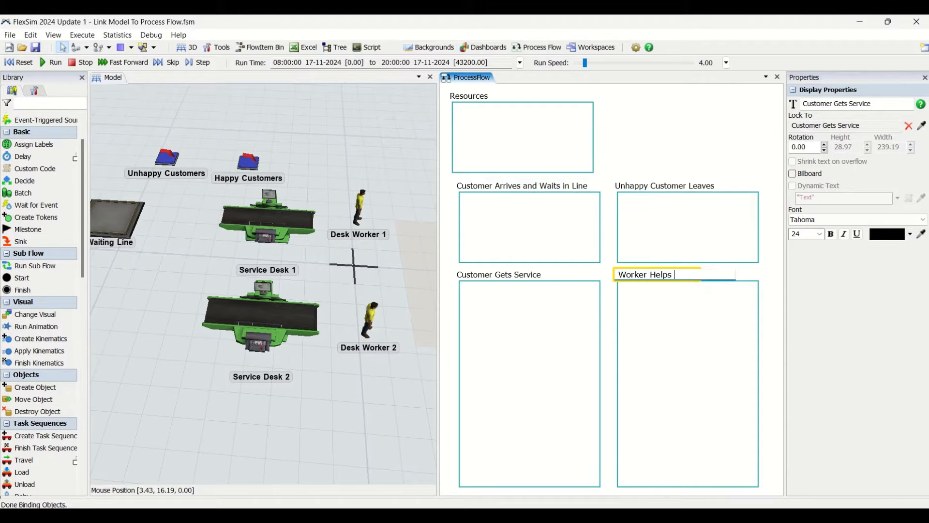
text( Customer)
click(656, 134)
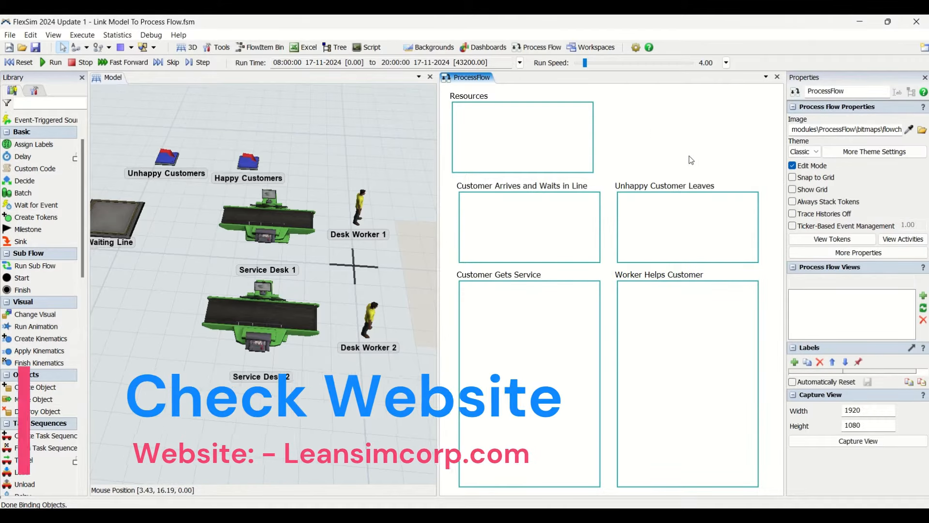
Align the Resources container with the Customer Arrives and Waits in Line container below it.
scroll(691, 160, down, 1)
drag(666, 484, 630, 454)
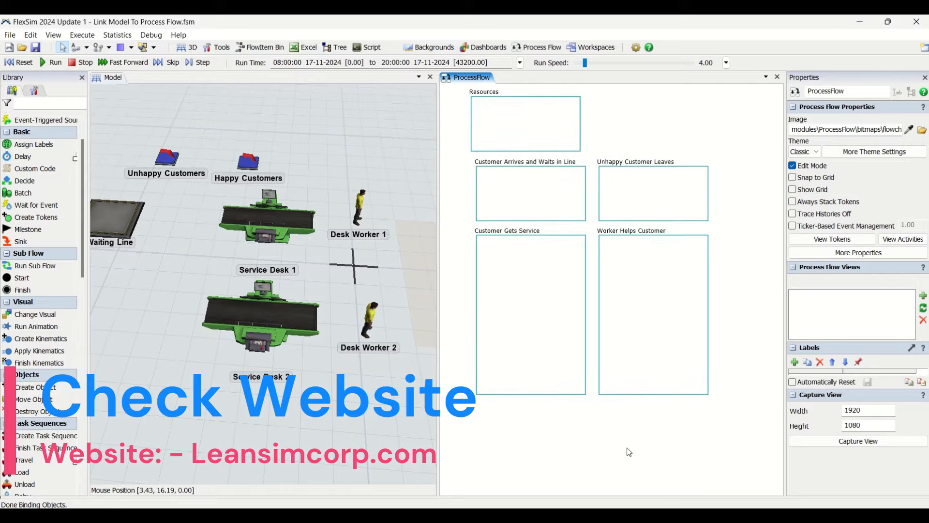
drag(579, 147, 587, 152)
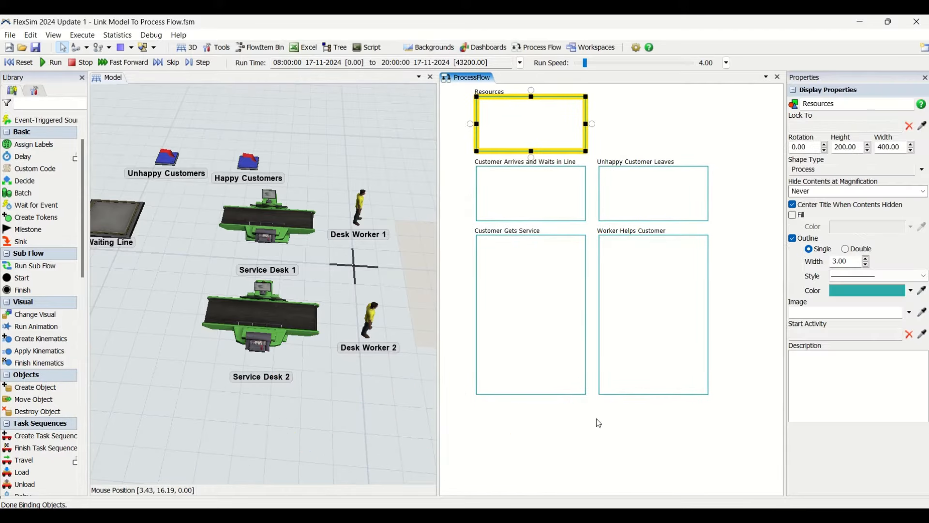
click(600, 437)
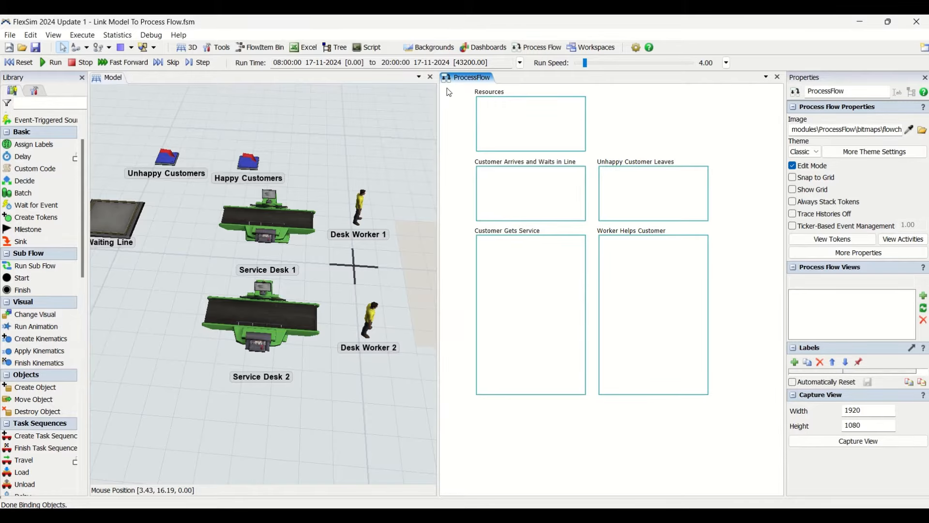
Add a Resource activity named "Resource : Service Desk" to the Resources container and widen it to fit its name.
double_click(489, 109)
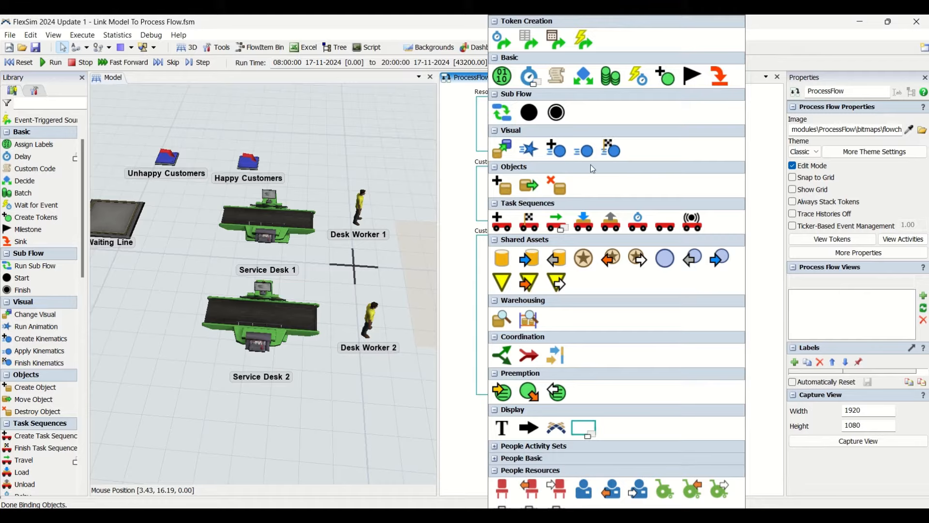
click(584, 258)
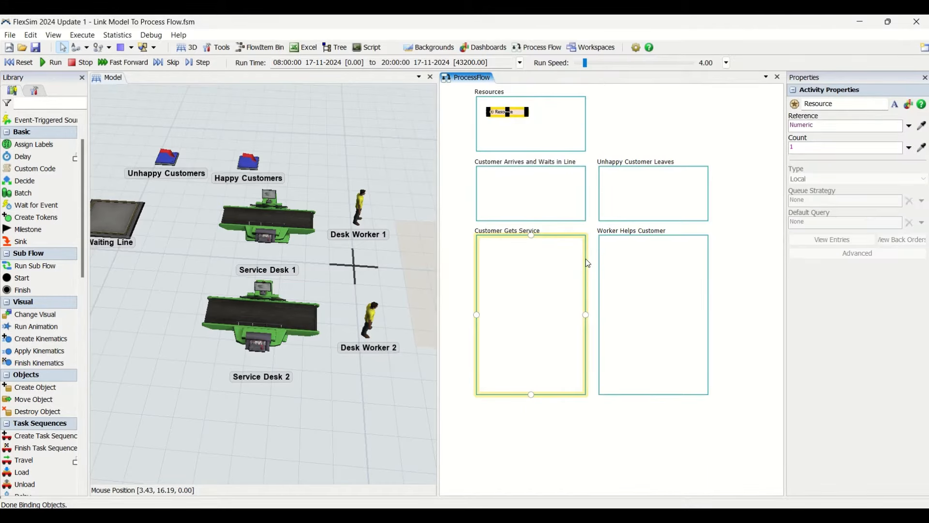
click(584, 221)
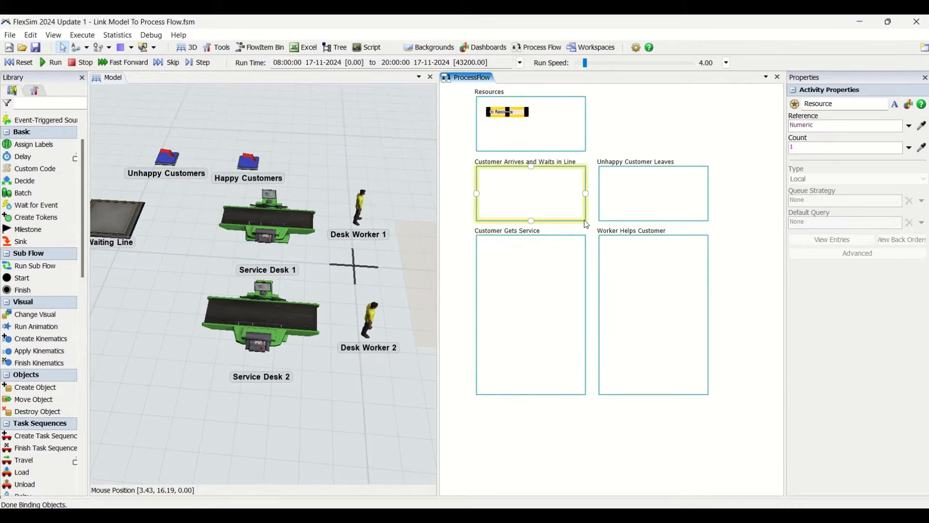
click(845, 105)
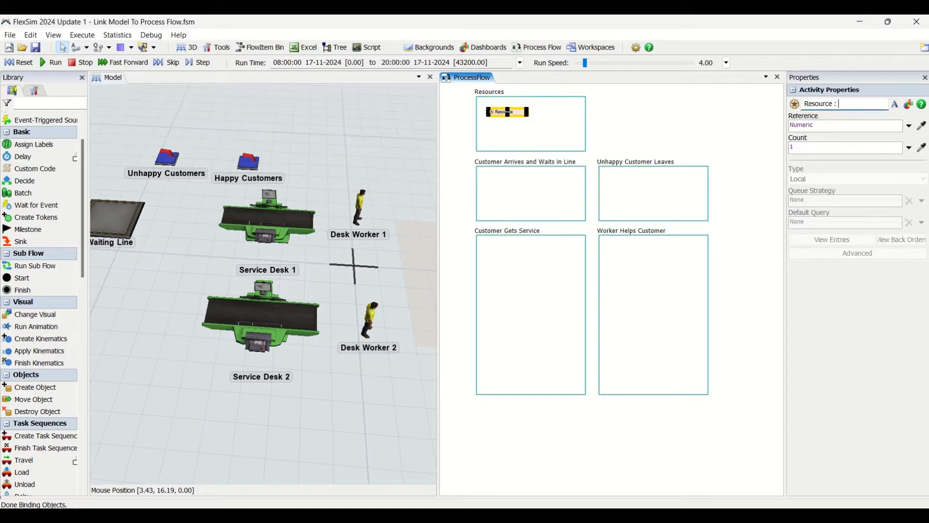
text(: Service Desk)
click(718, 127)
click(525, 114)
drag(527, 112, 551, 118)
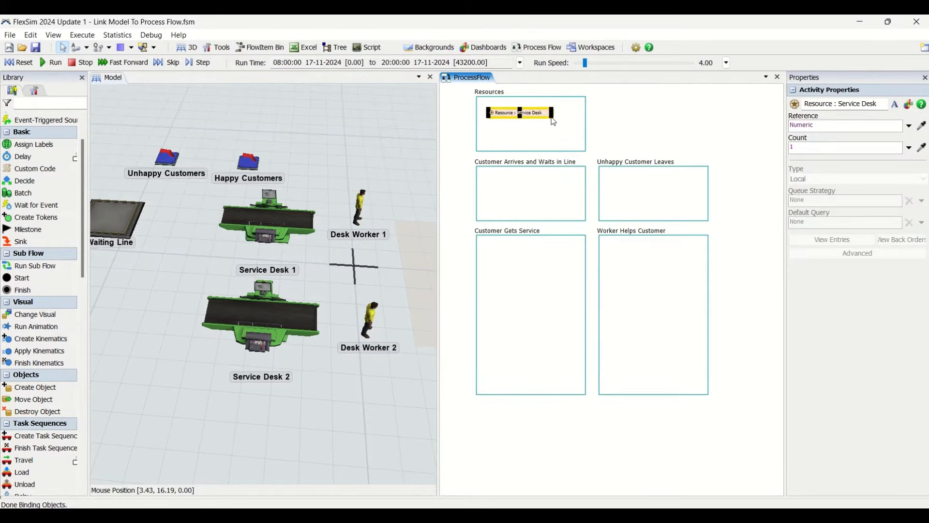
click(658, 135)
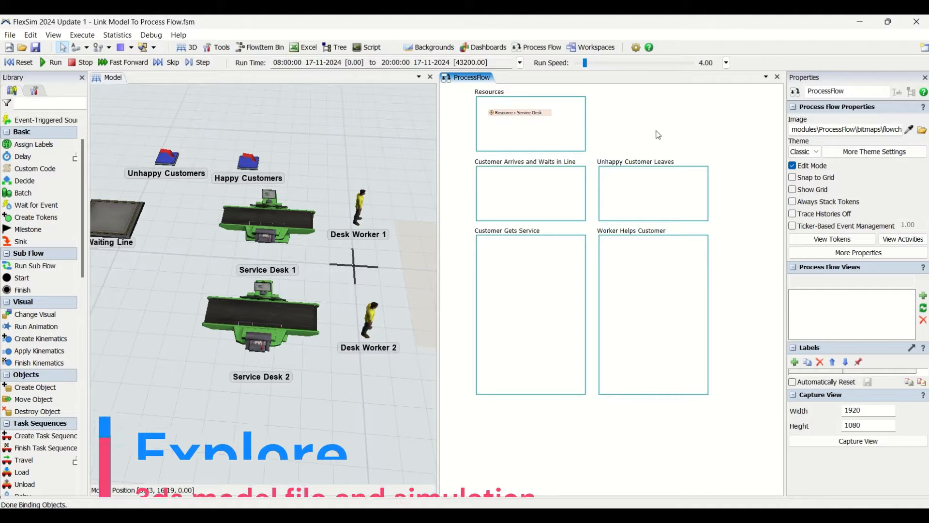
Add an inter-arrival Source named "Source : Customer Arrival" to the Customer Arrives and Waits in Line container and widen it to fit its name.
double_click(498, 184)
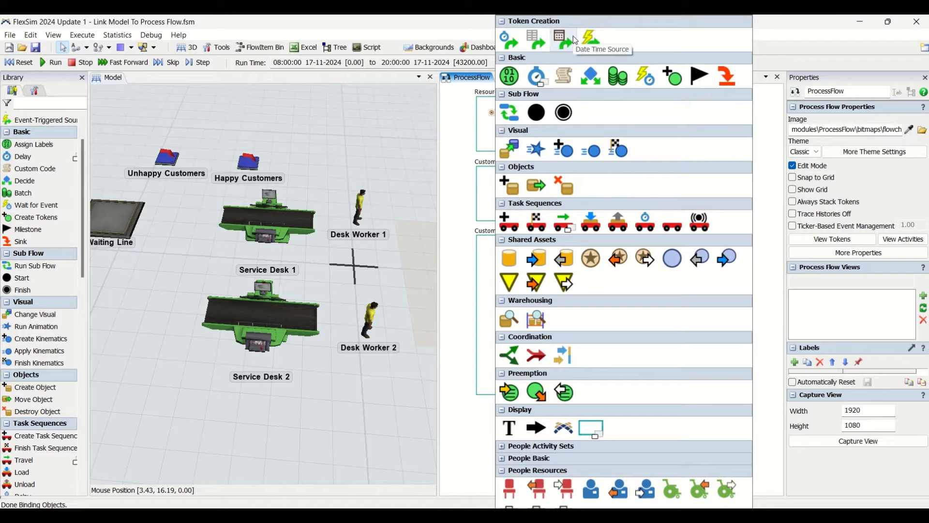
click(505, 37)
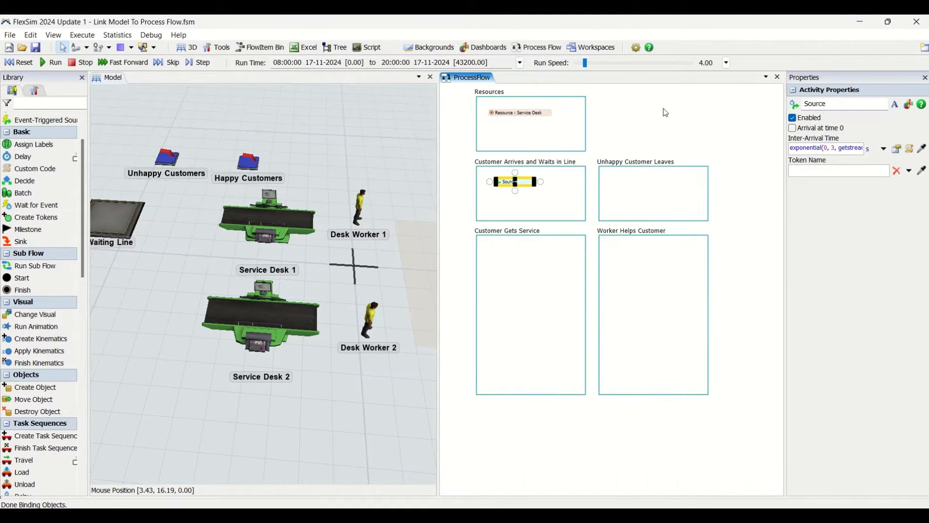
click(843, 105)
text(: Customer Arrival)
click(686, 138)
click(688, 141)
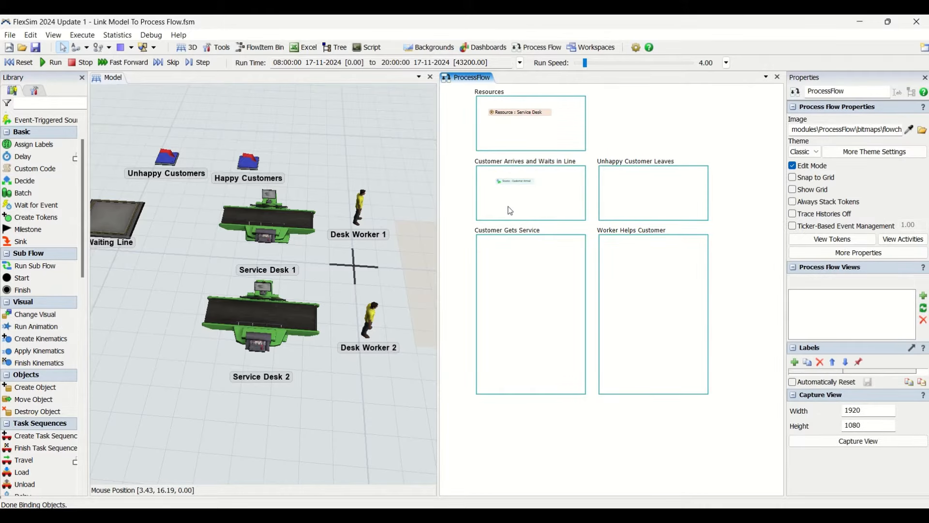
click(536, 190)
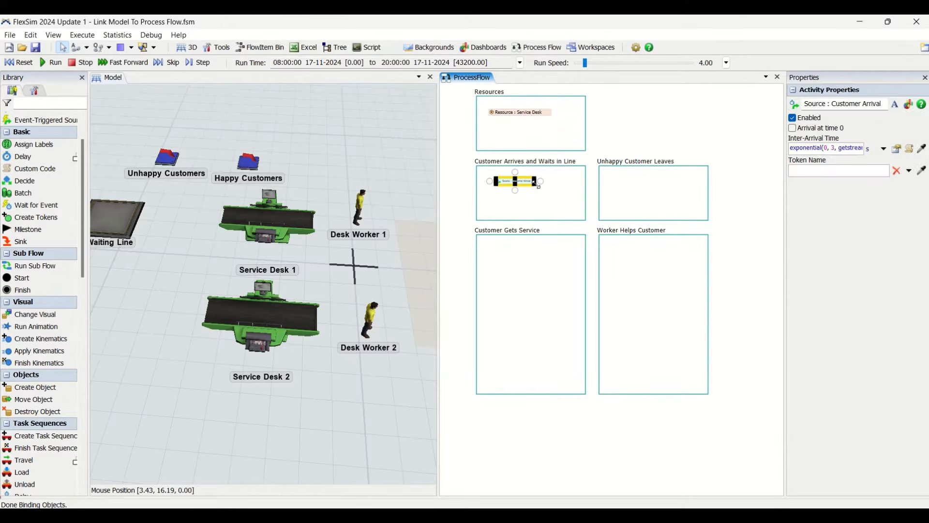
drag(535, 181, 556, 188)
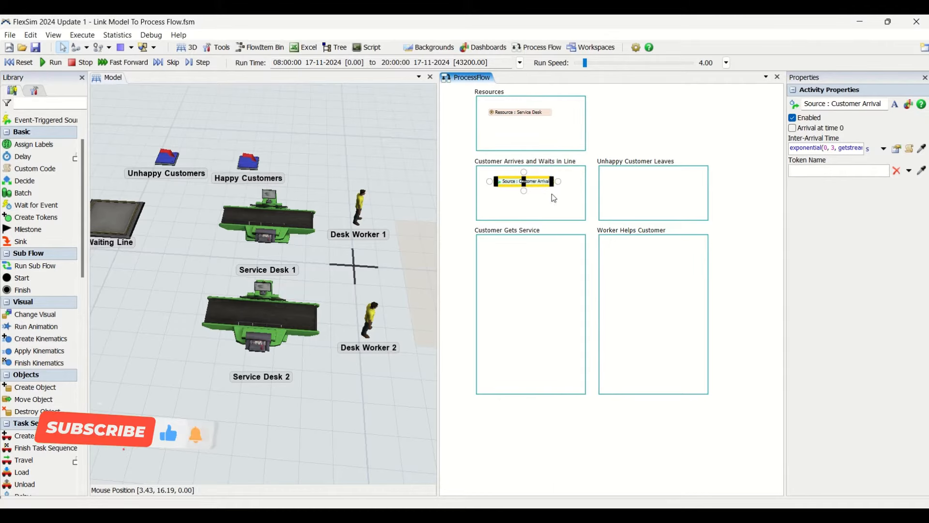
Add an Acquire Resource activity and snap it directly beneath the Customer Arrival source.
double_click(535, 203)
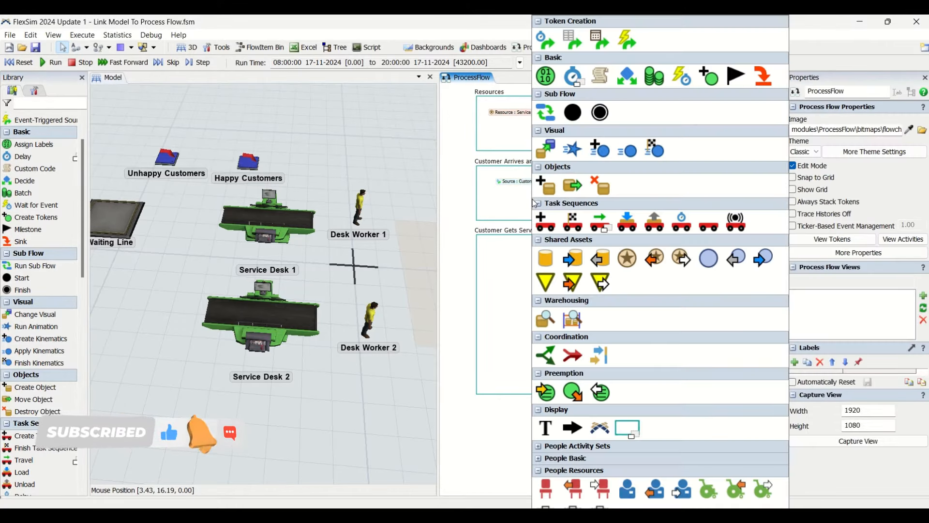
click(667, 263)
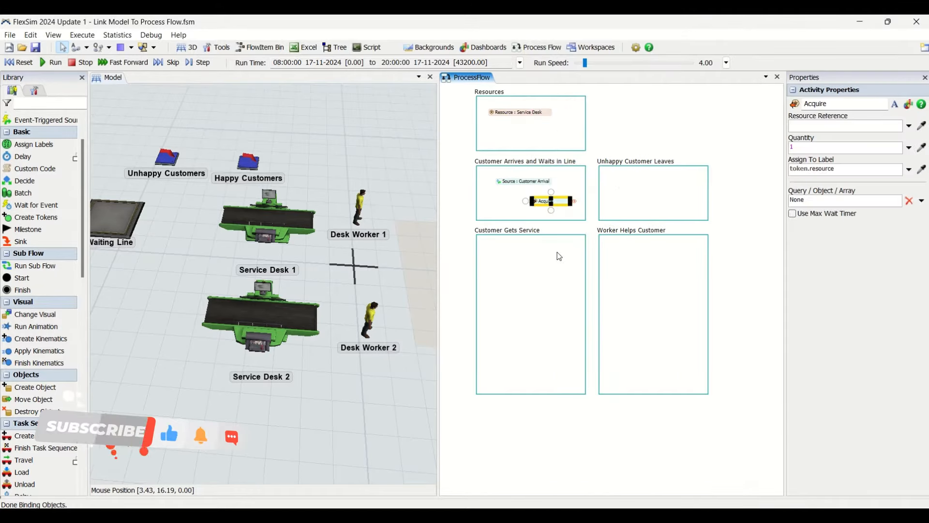
drag(536, 197, 535, 191)
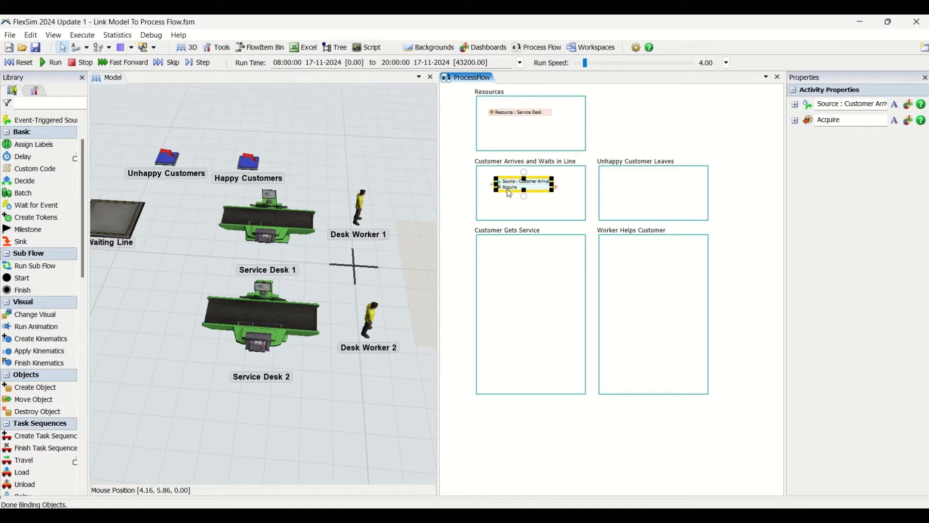
Rename the Acquire activity beneath the Customer Arrival source as "Acquire: Get Service".
double_click(503, 189)
click(553, 198)
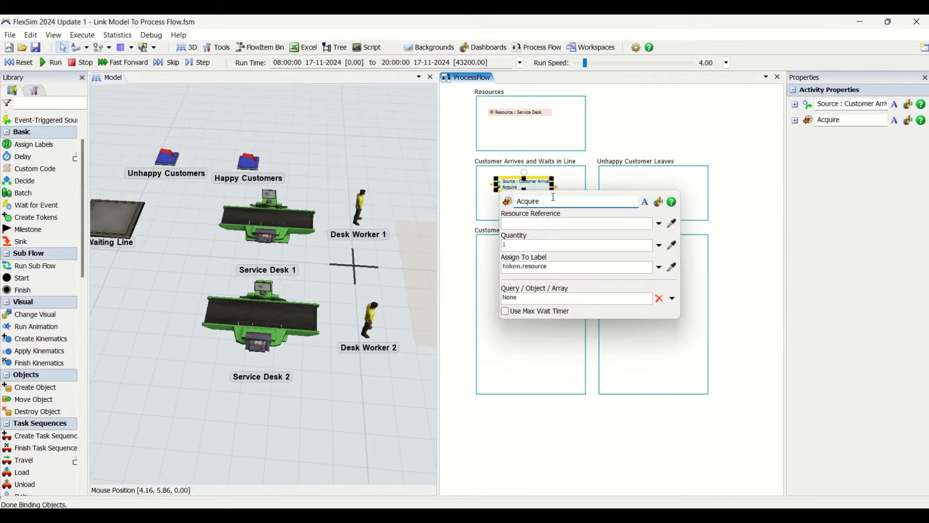
text(: Get Serivce)
key(BackSpace)
key(BackSpace)
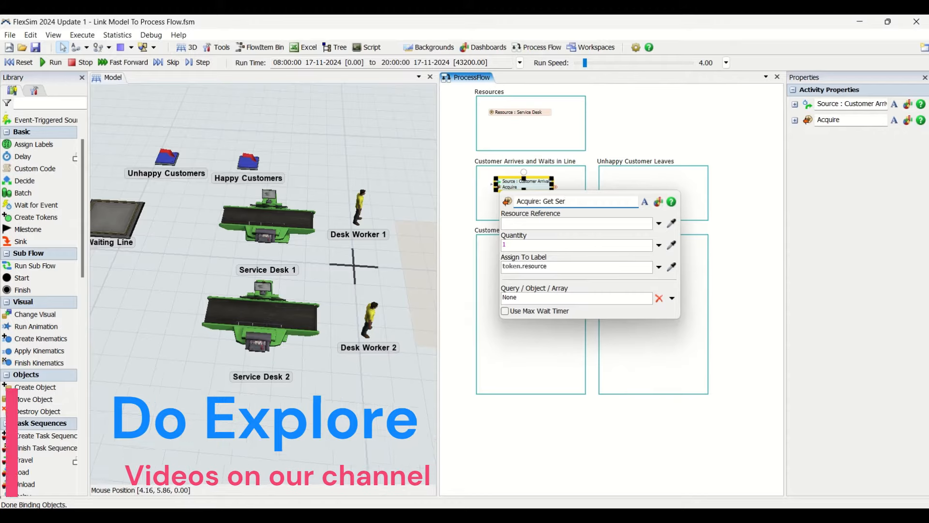
text(vice)
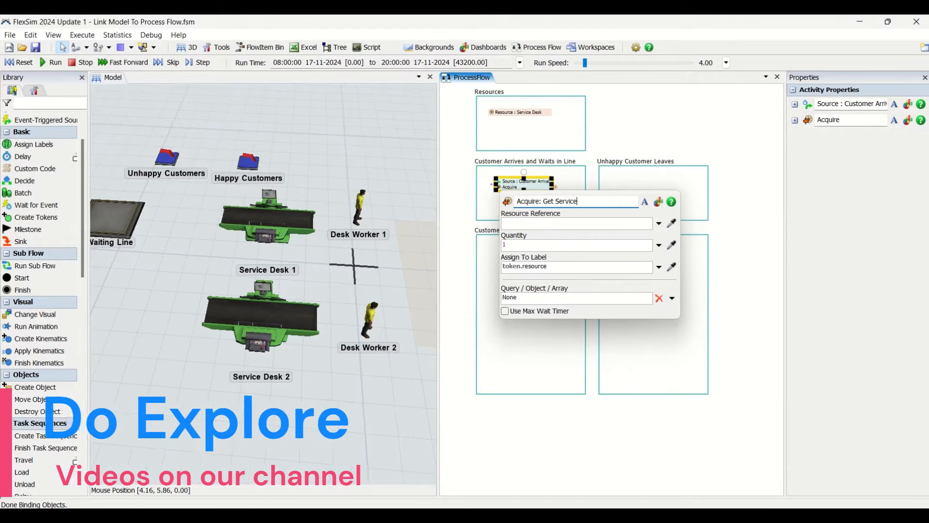
click(654, 133)
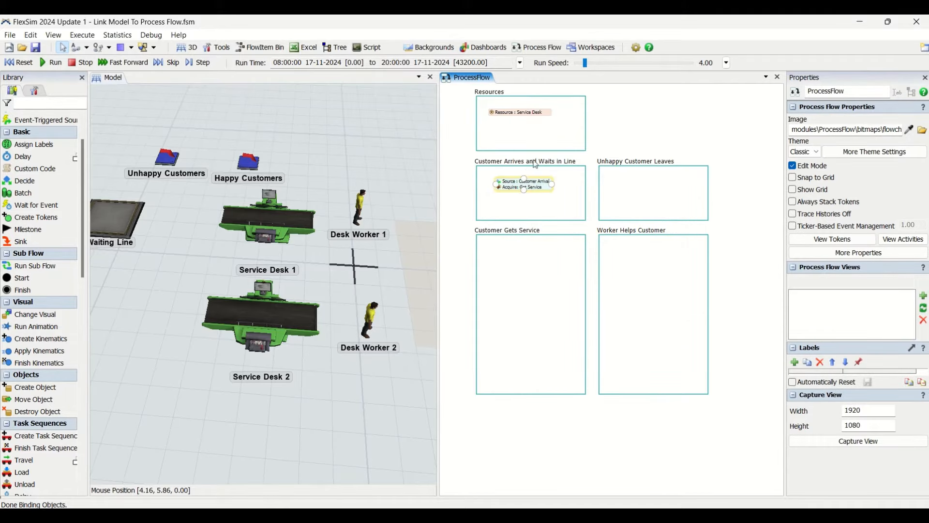
Align the Service Desk resource with the activity block below it and add a Sink to the Unhappy Customer Leaves container.
click(549, 115)
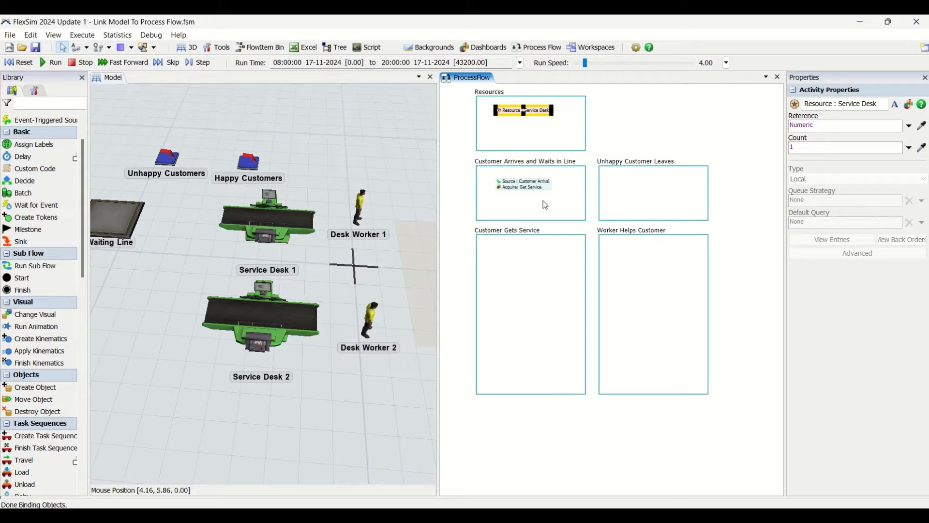
double_click(614, 187)
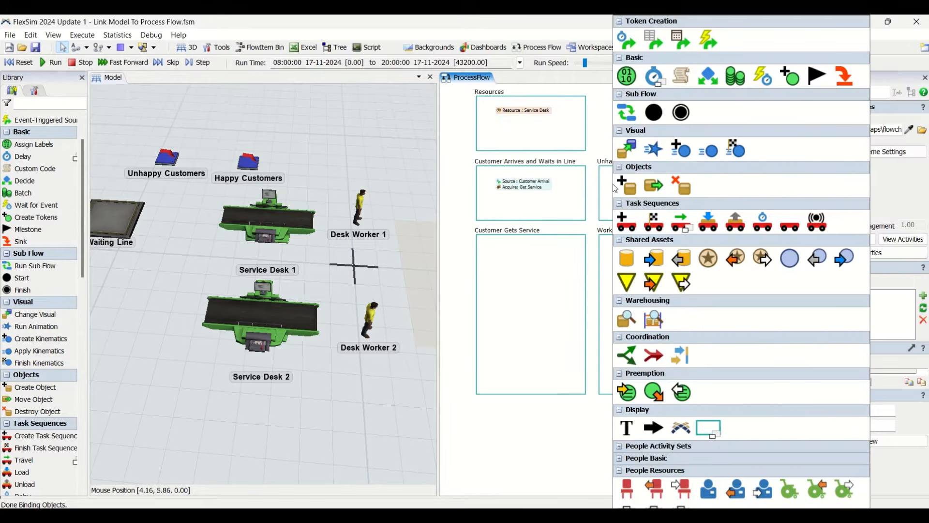
click(845, 76)
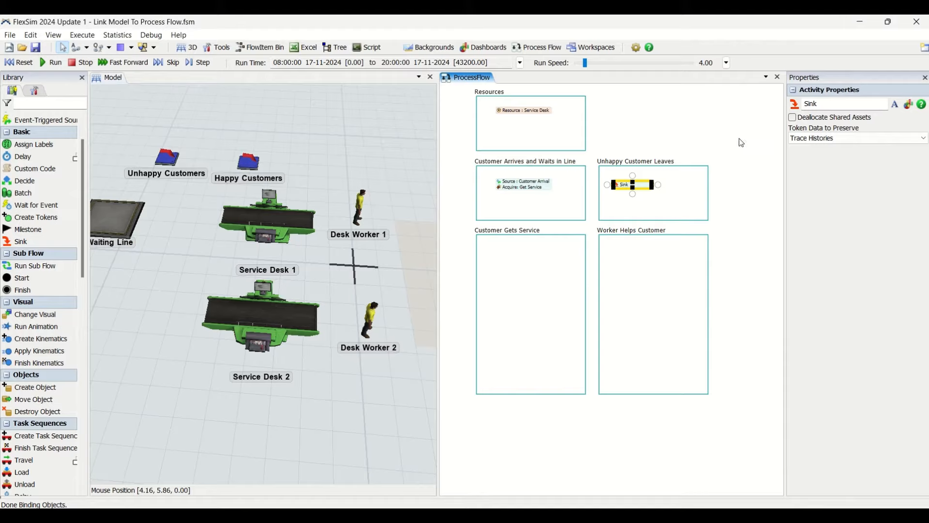
Rename the sink in the Unhappy Customer Leaves container as "Sink: Unhappy Customers" and widen it to fit the name.
click(849, 103)
text(: Unhappy Customers)
click(687, 155)
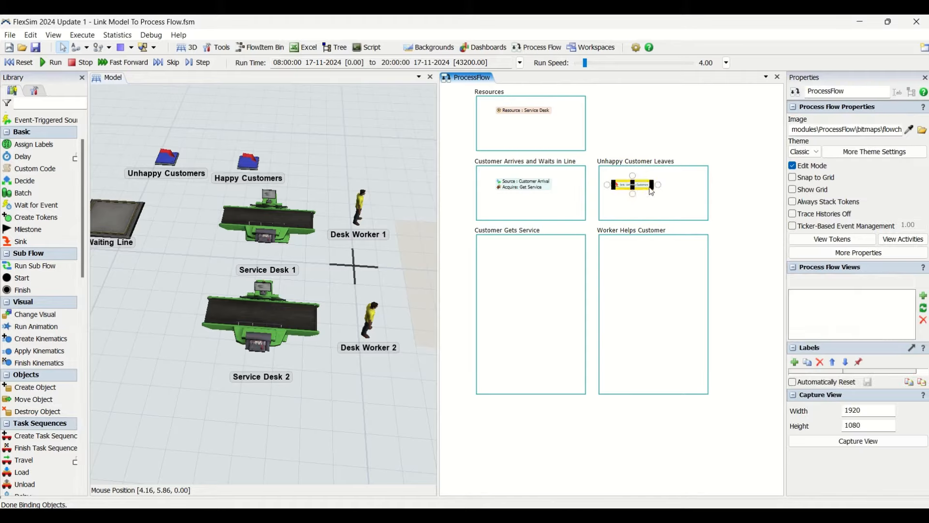
drag(653, 192, 673, 194)
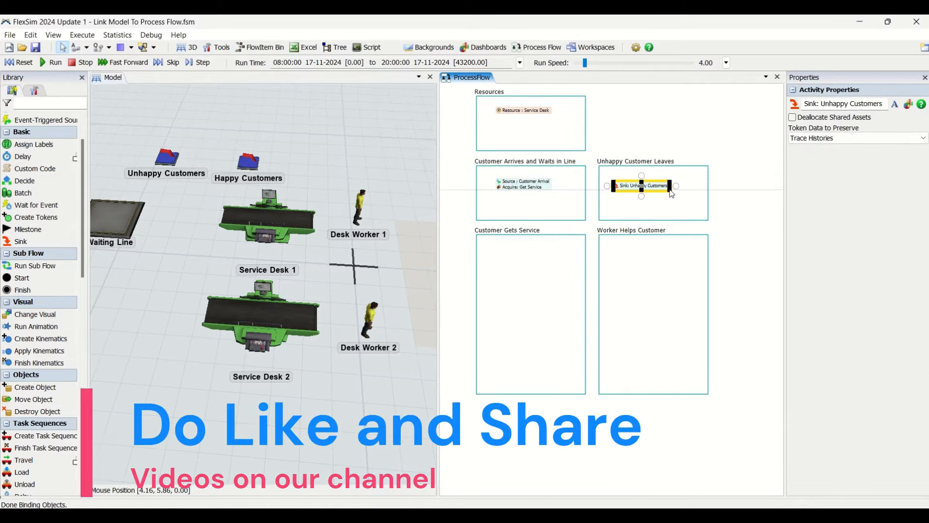
click(746, 125)
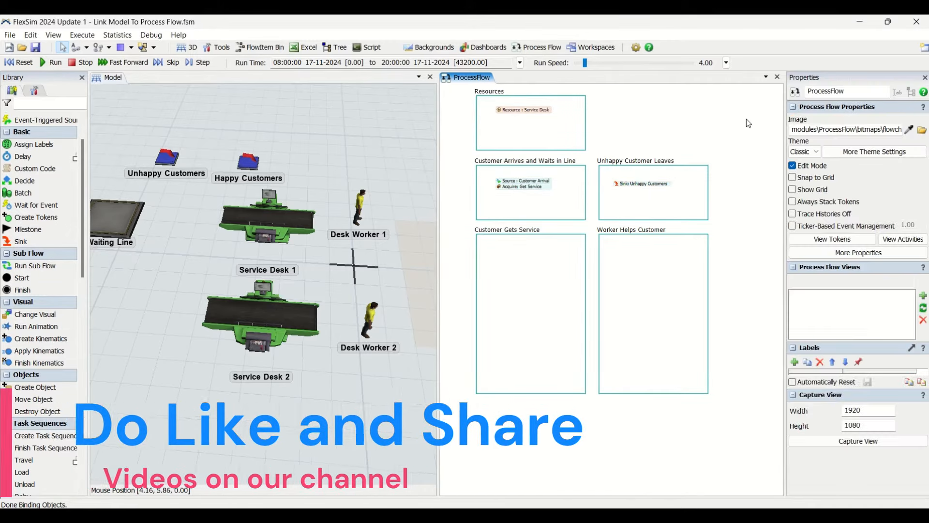
click(657, 185)
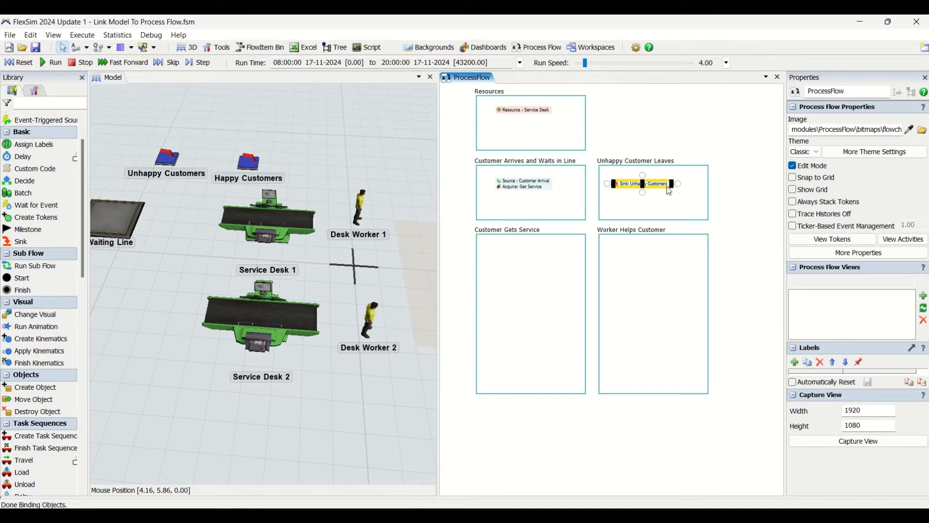
click(724, 151)
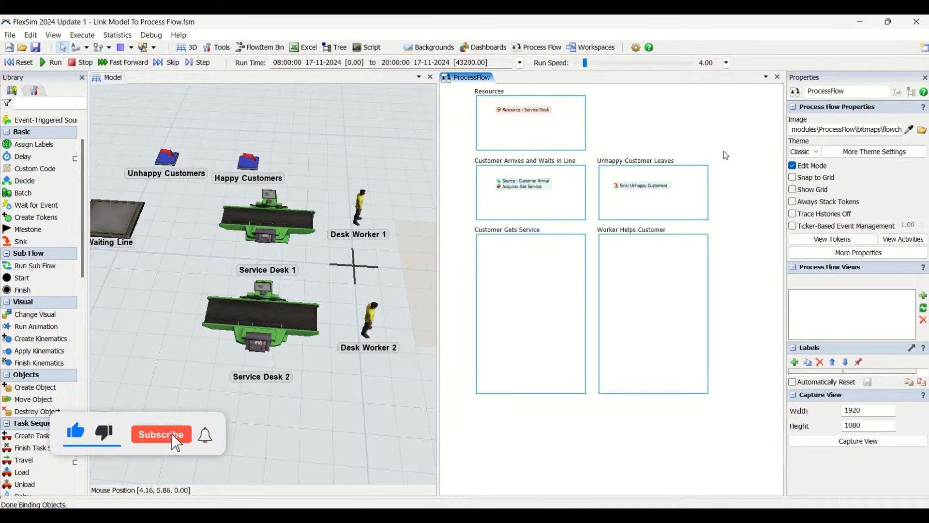
Add a Delay activity named "Delay: Service Time" to the Customer Gets Service container and widen it to fit its name.
double_click(505, 261)
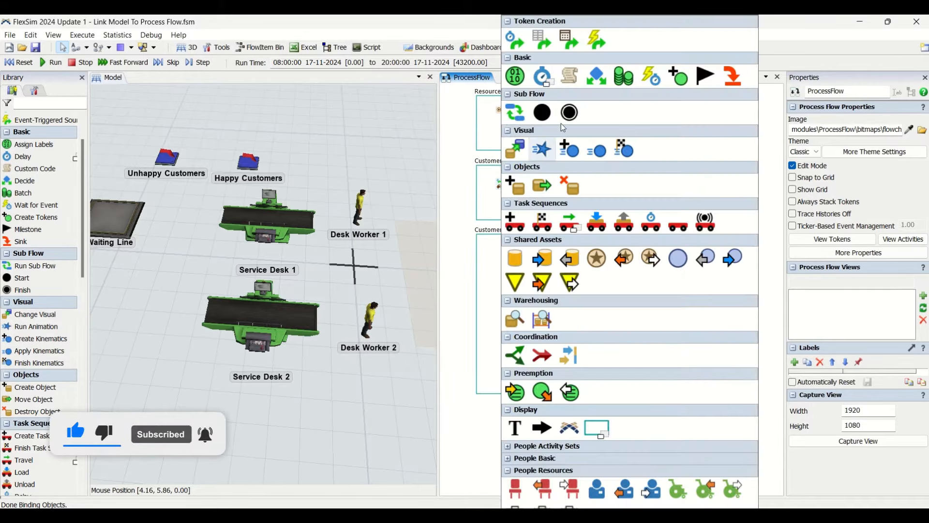
click(549, 84)
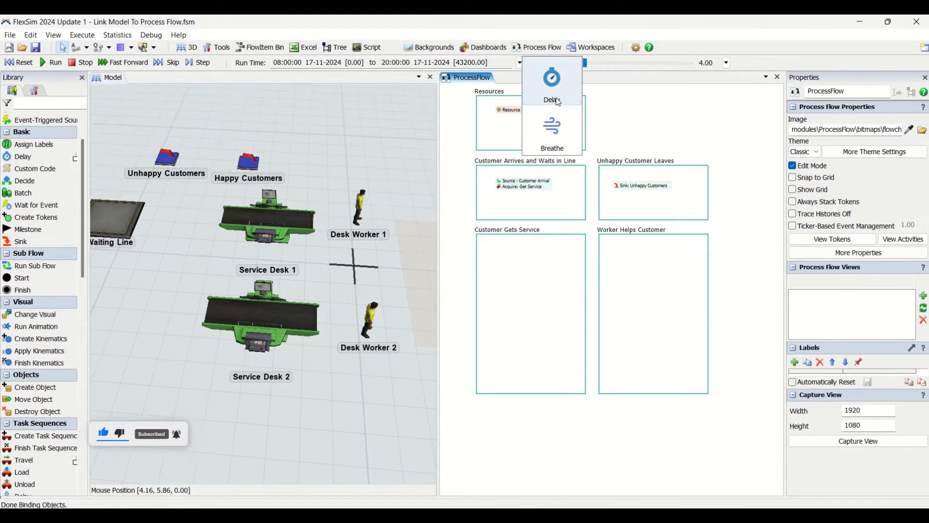
click(550, 85)
drag(531, 263, 554, 288)
click(845, 103)
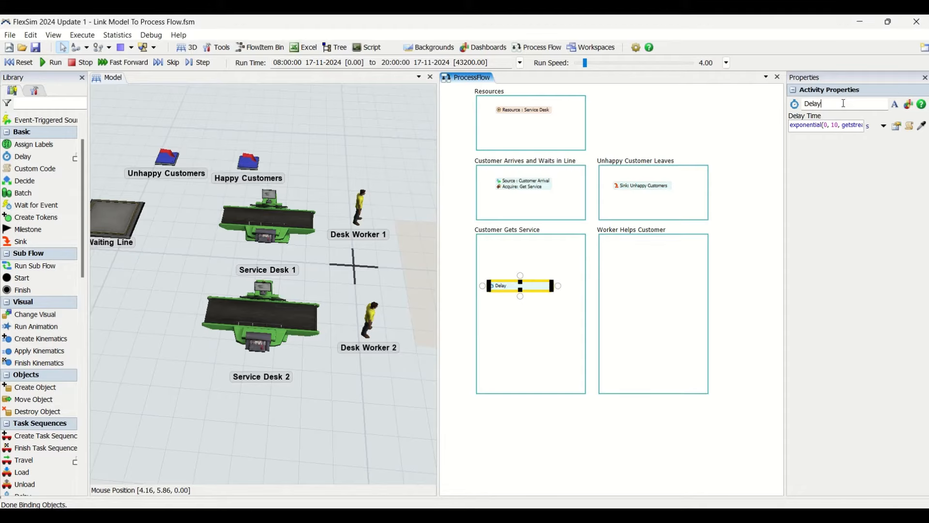
text(: Service Time)
click(735, 274)
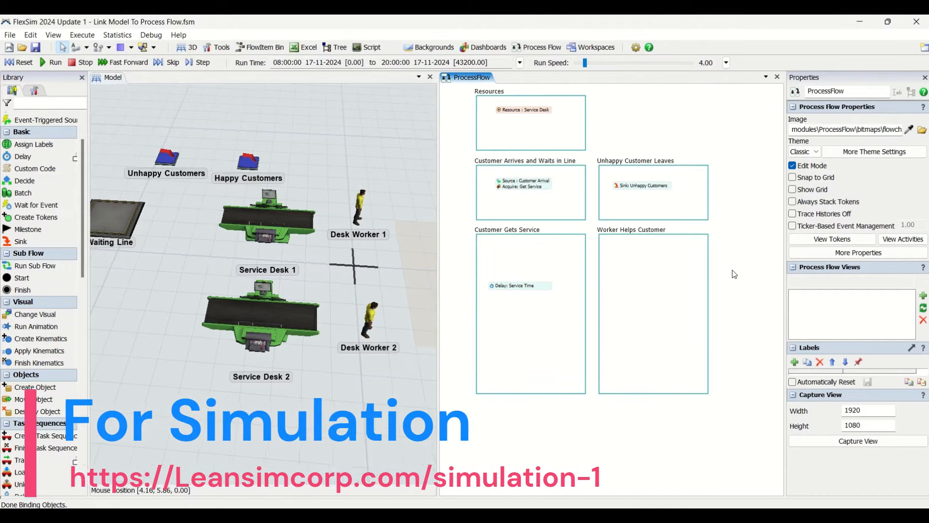
Add a Release Resource activity named "Release: End Service" below the Service Time delay, matching the delay's width and alignment.
double_click(508, 332)
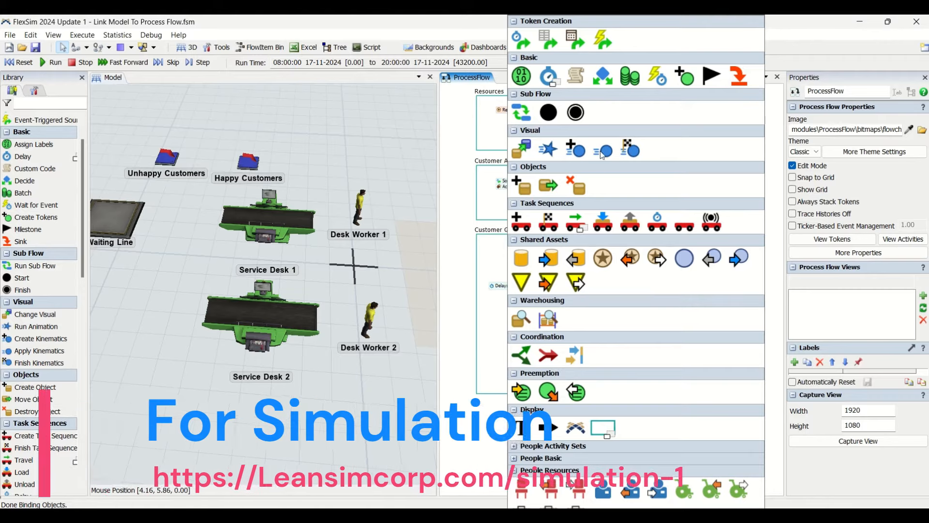
click(576, 259)
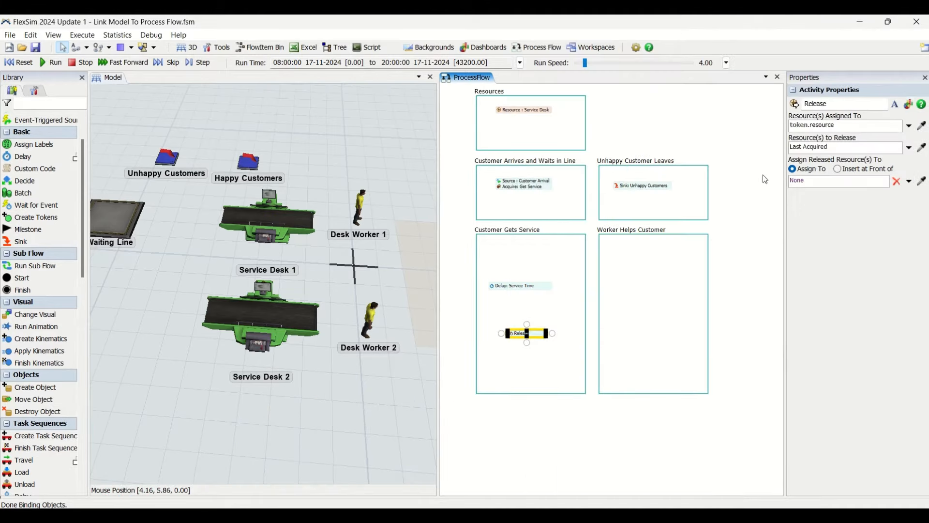
click(843, 104)
text(: End Serivce)
key(shift+Left)
key(shift+Left)
key(shift+Left)
key(BackSpace)
key(BackSpace)
text(vice)
click(547, 304)
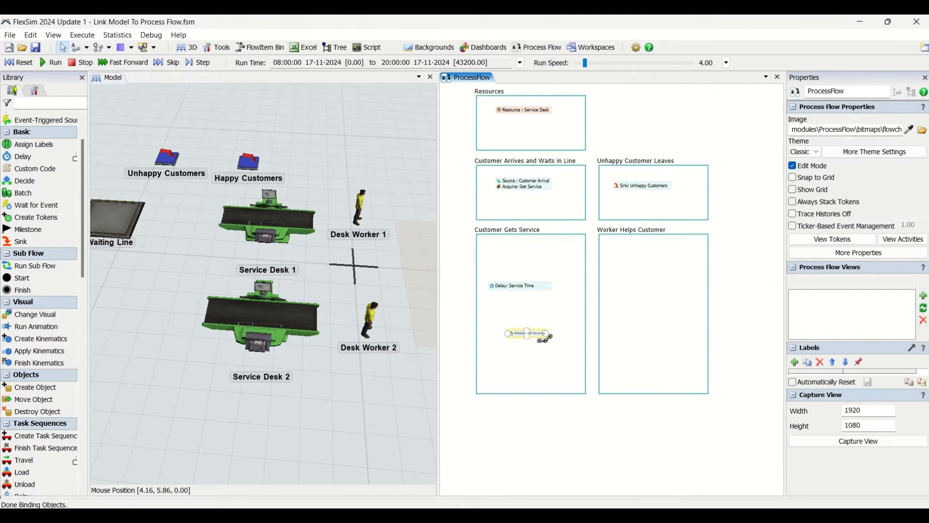
drag(537, 332, 557, 327)
click(567, 340)
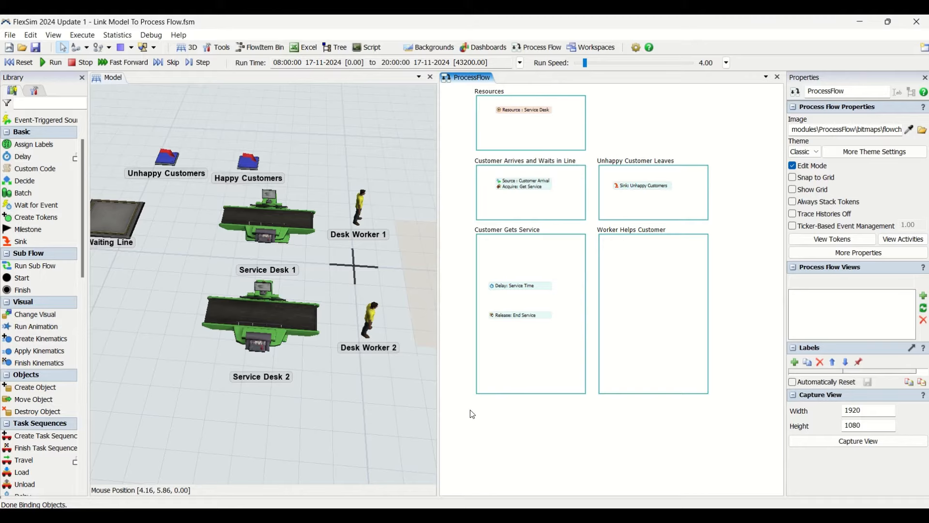
Add a Sink named "Sink: Happy Customers" below the End Service release, matching the width of the activities above it.
double_click(506, 349)
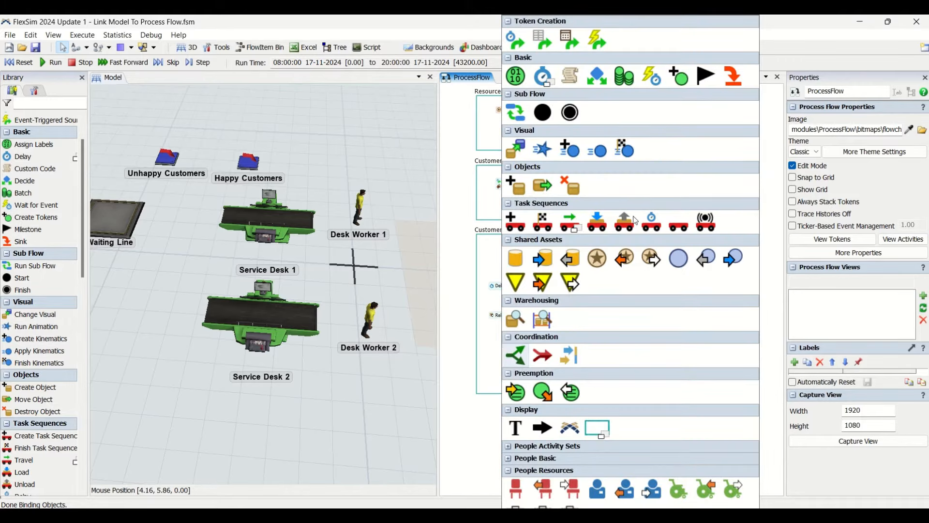
click(738, 74)
drag(533, 354, 552, 361)
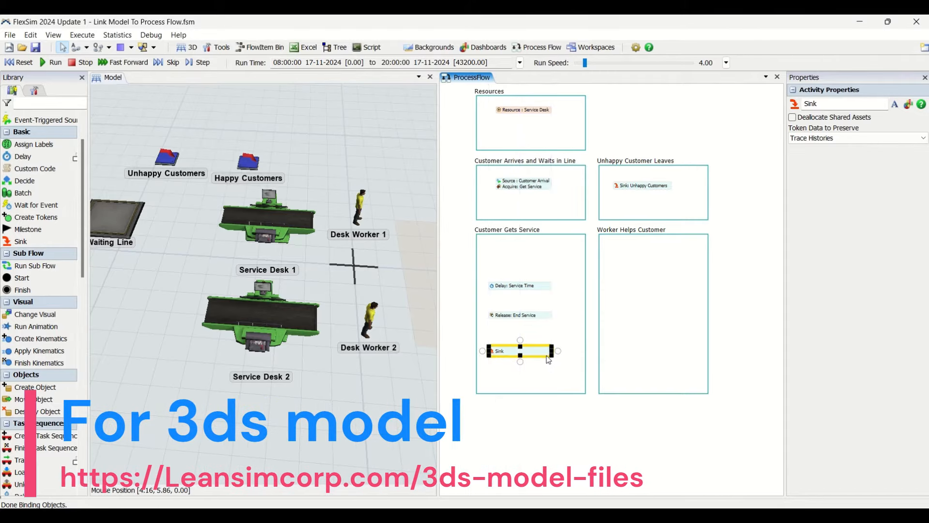
click(835, 104)
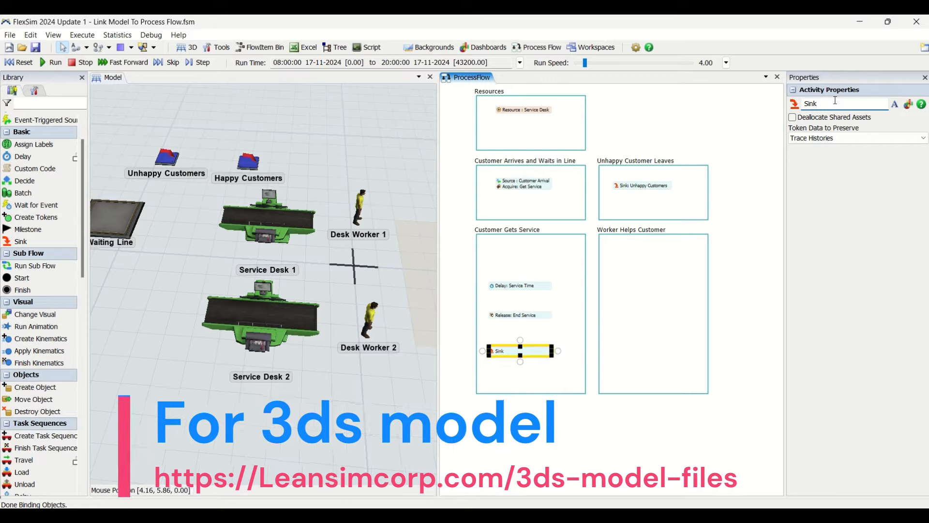
text(: Happy )
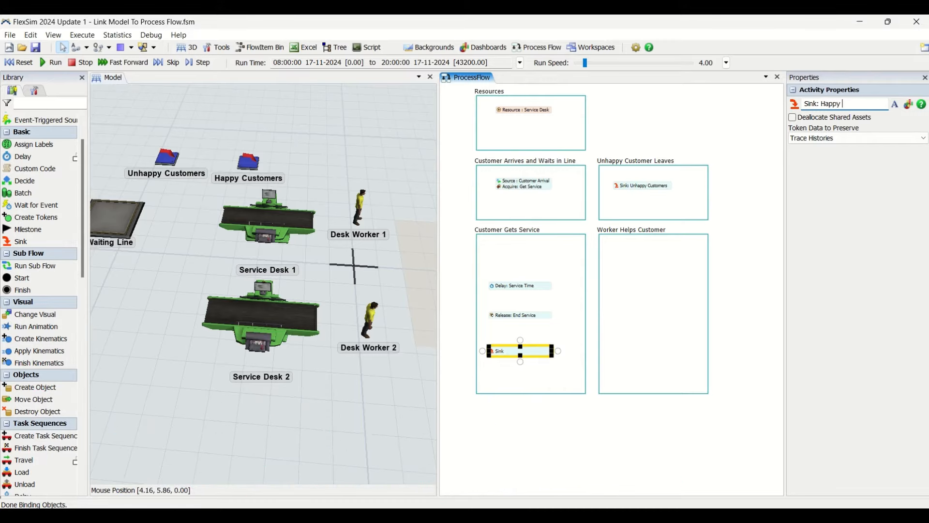
text(Custoeme)
key(BackSpace)
key(BackSpace)
key(BackSpace)
text(mers)
click(748, 236)
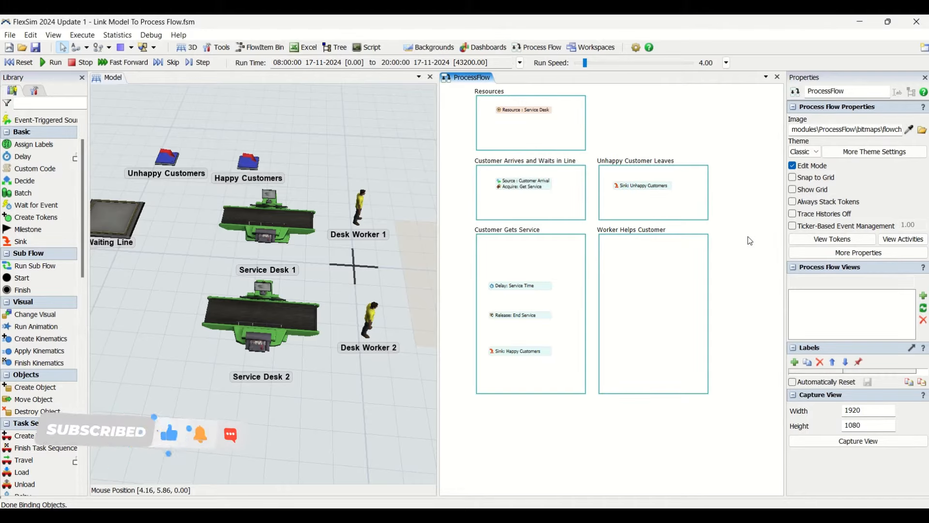
Duplicate the Service Desk resource and align the copy directly beneath the original in the Resources container.
click(517, 110)
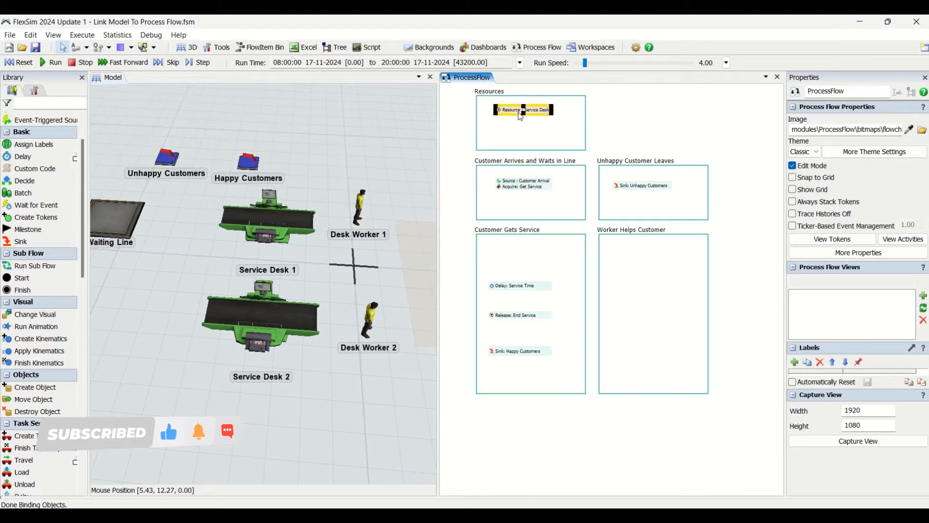
click(500, 134)
key(ctrl+v)
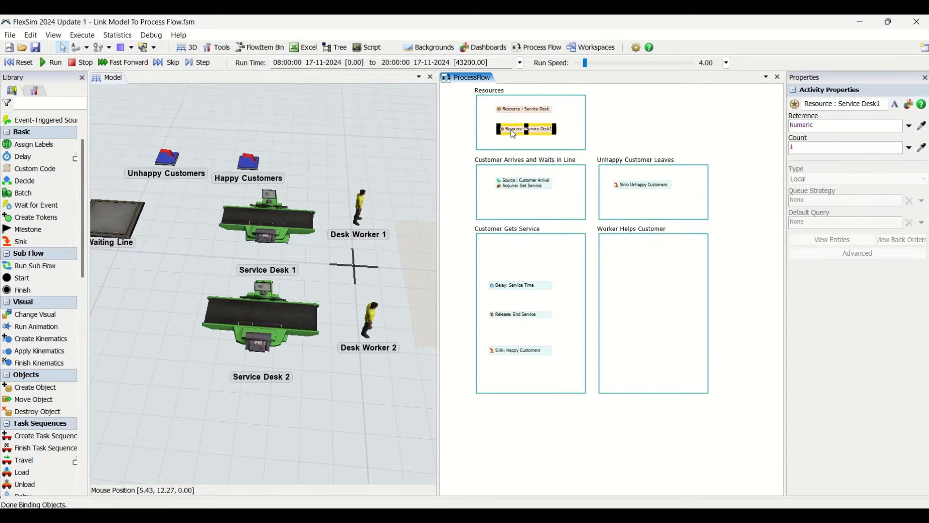
drag(514, 135, 511, 135)
Rename the duplicated resource as "Resource : Desk Worker".
drag(839, 105, 890, 98)
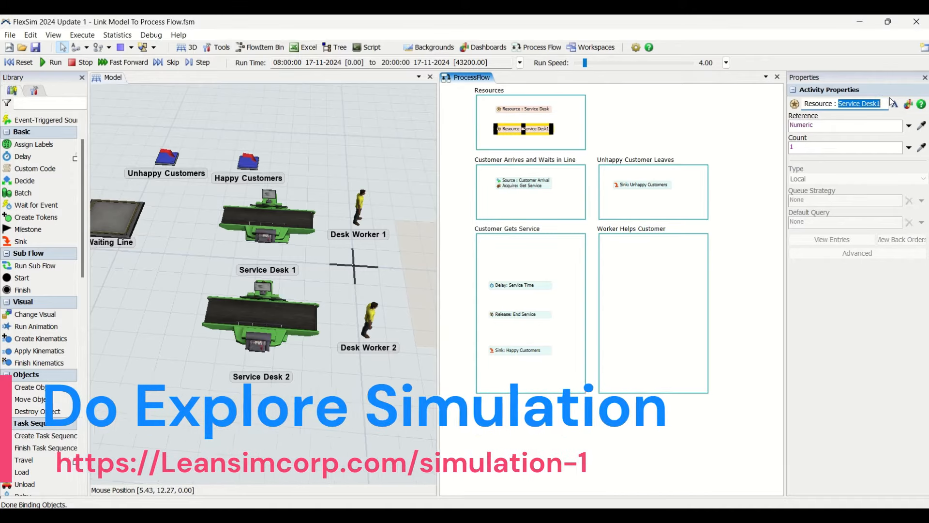
text(Desk W)
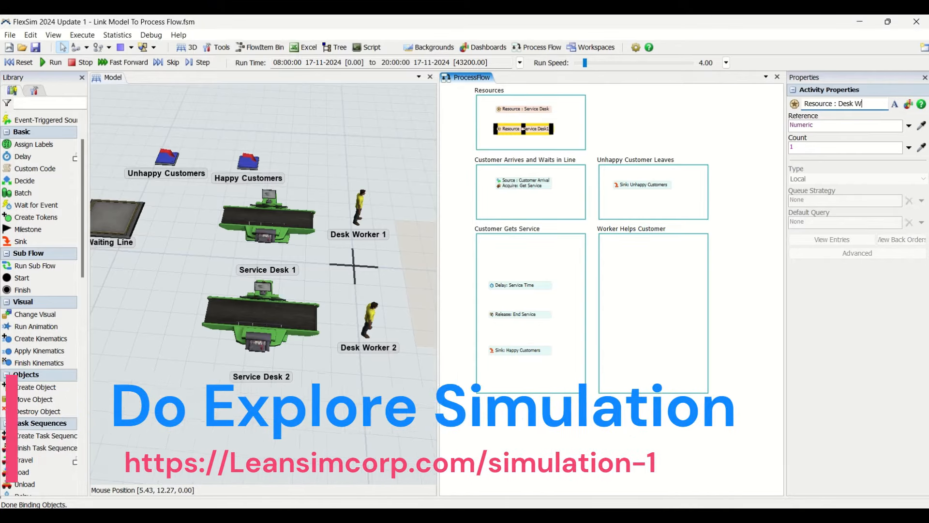
text(roker)
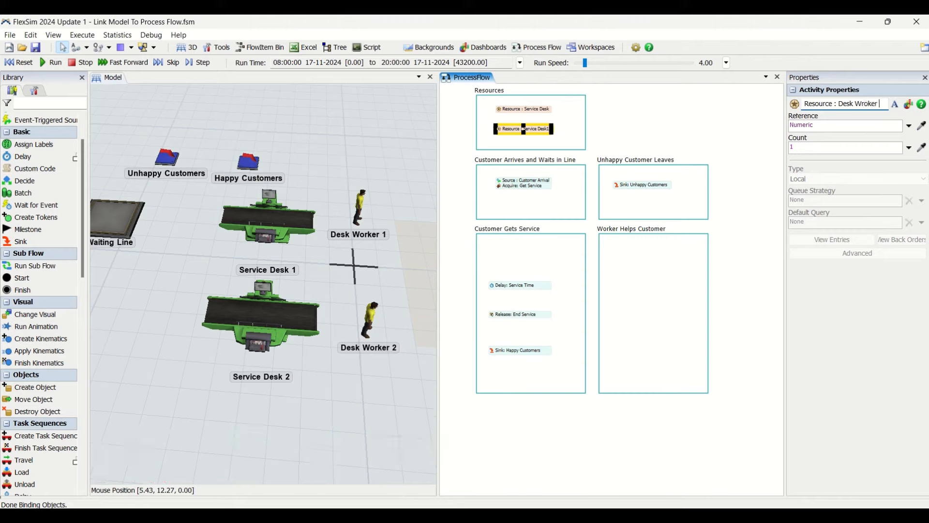
key(BackSpace)
key(BackSpace)
key(BackSpace)
key(BackSpace)
key(BackSpace)
text(orker)
click(711, 146)
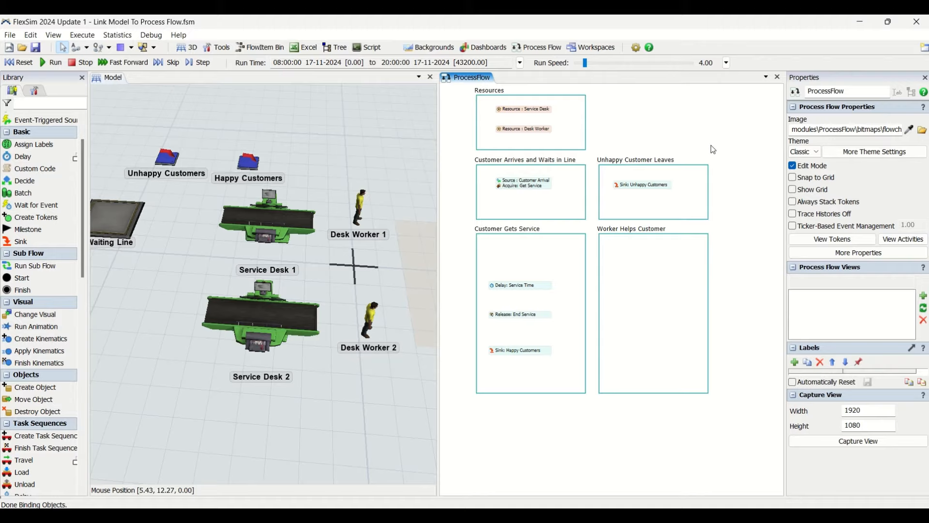
Add a Create Object activity and insert it between the Customer Arrival source and the Get Service acquire activity.
double_click(562, 203)
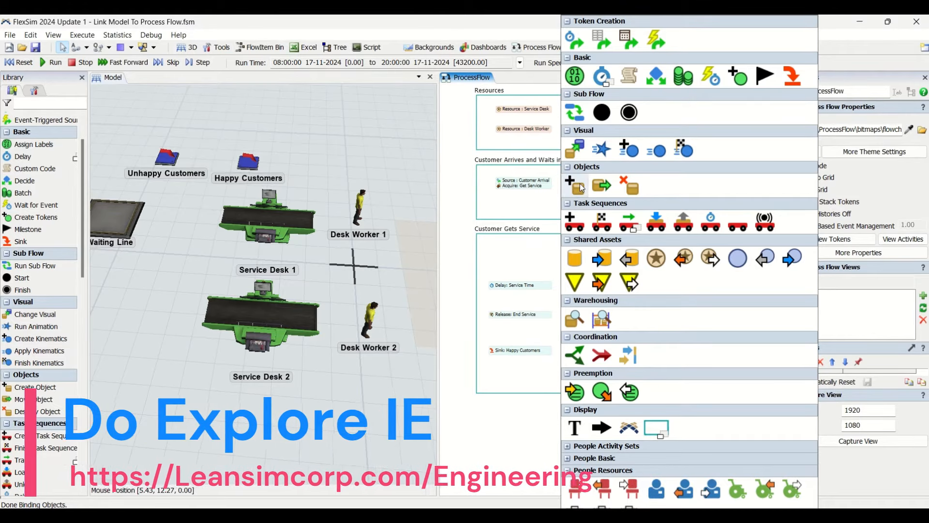
click(581, 187)
drag(568, 206, 505, 190)
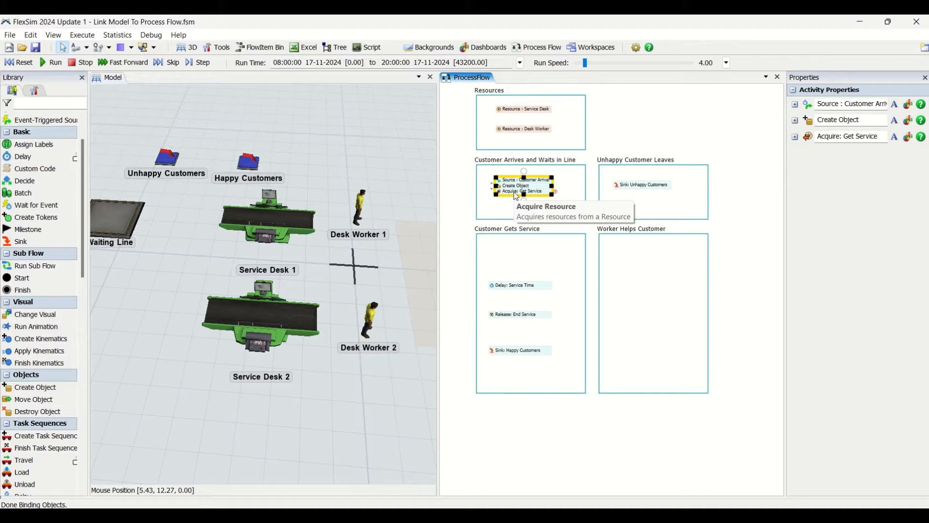
click(636, 148)
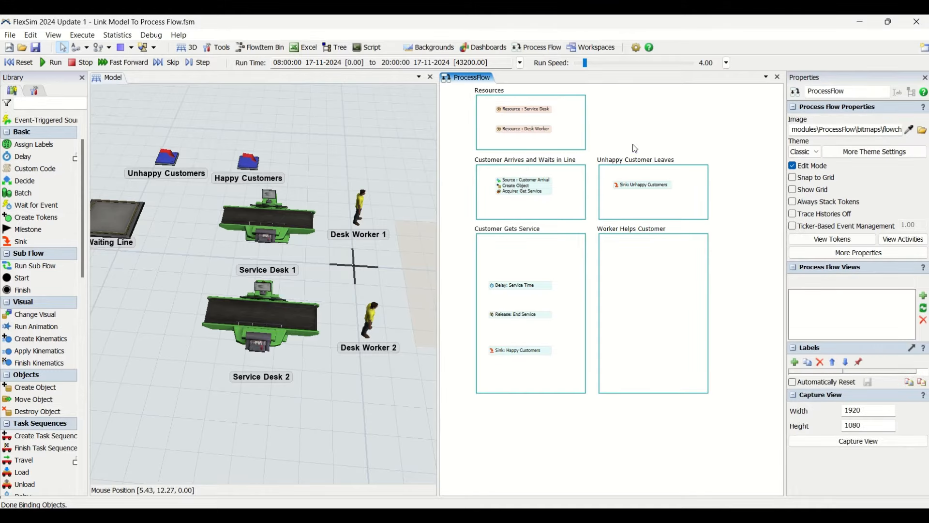
Add a Travel To Object activity and snap it directly beneath the Get Service acquire activity.
double_click(562, 200)
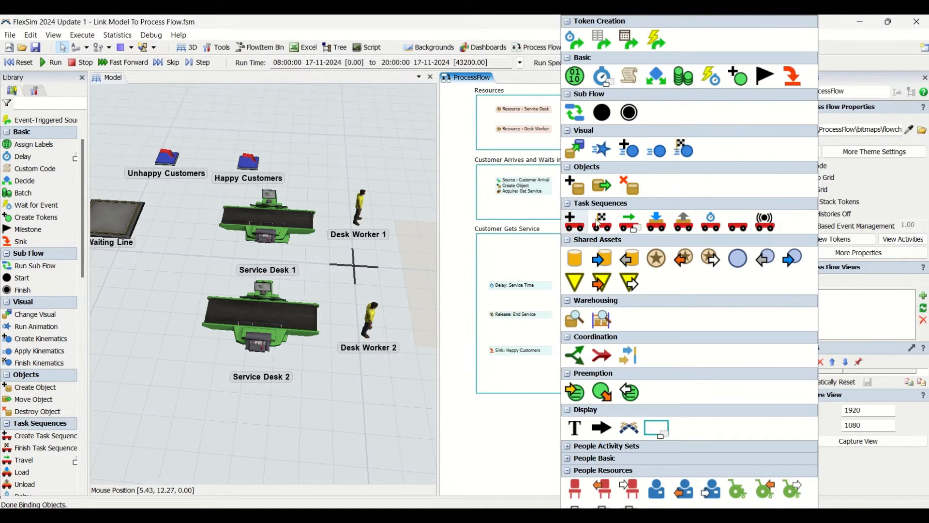
click(635, 217)
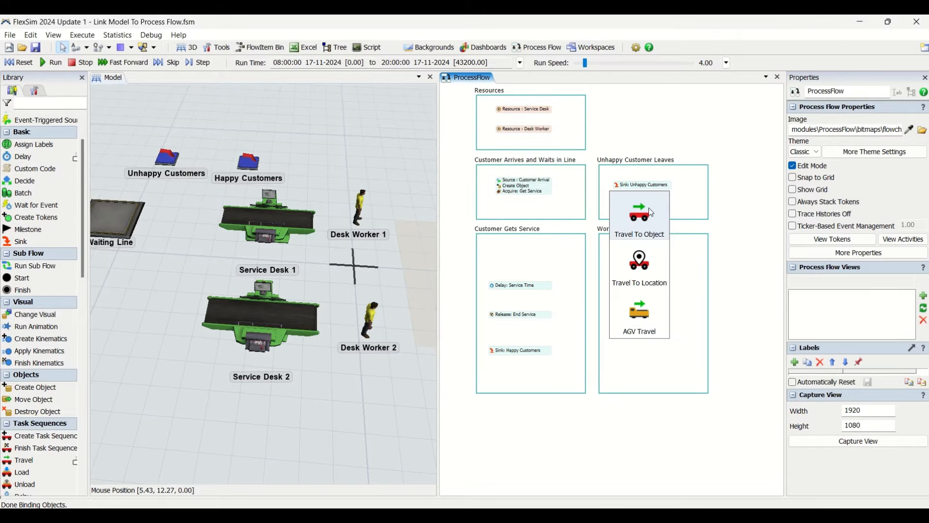
click(648, 208)
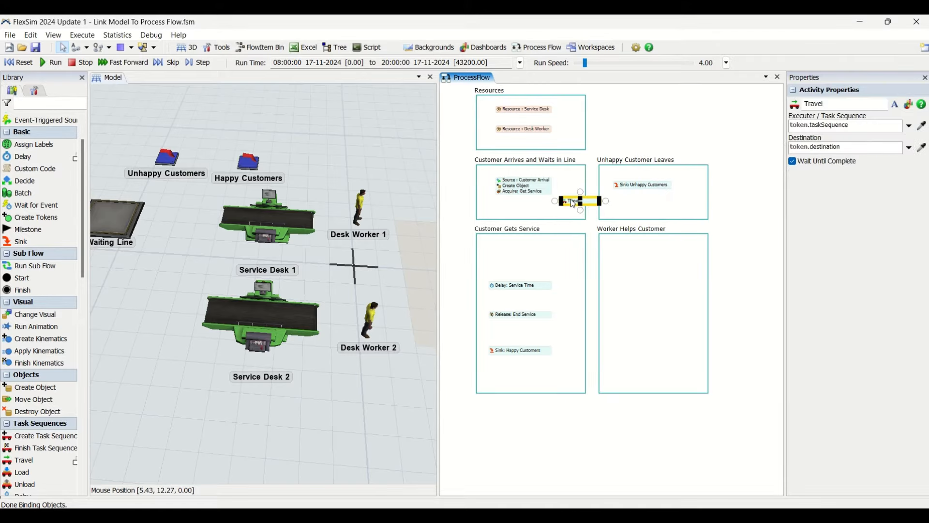
drag(570, 198, 511, 202)
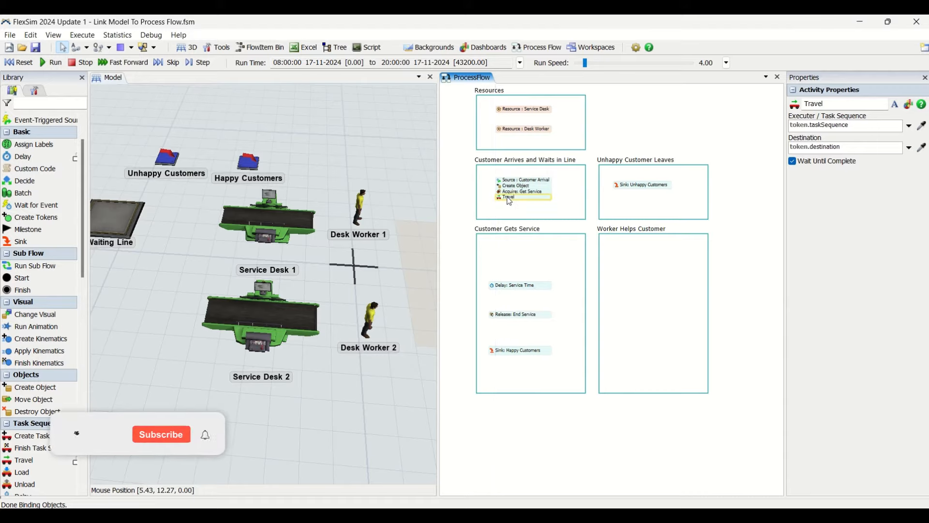
click(509, 202)
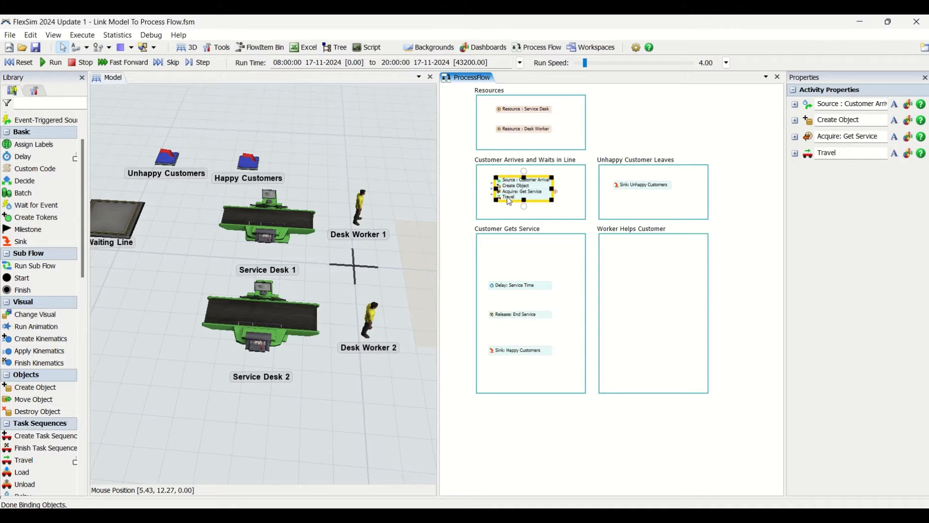
Rename the Create Object activity in the customer arrival block as "Create Object: Customer".
double_click(531, 188)
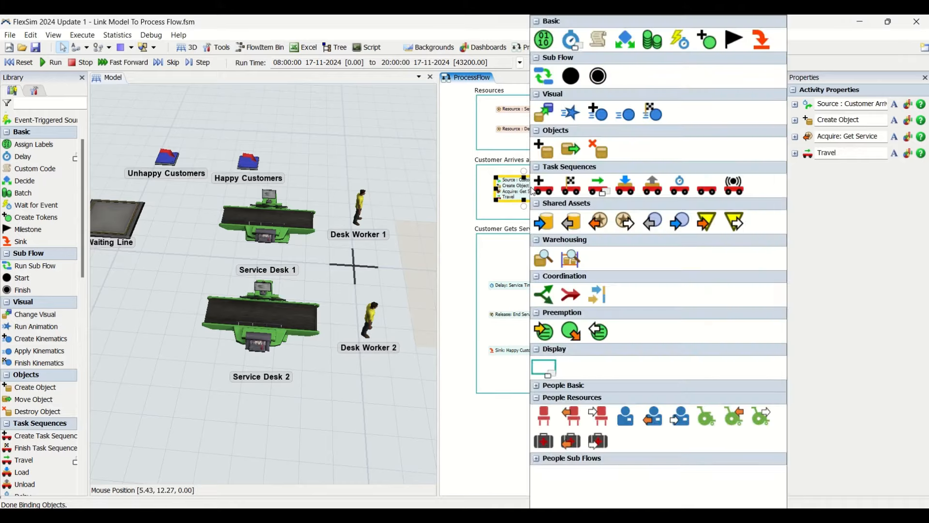
click(870, 119)
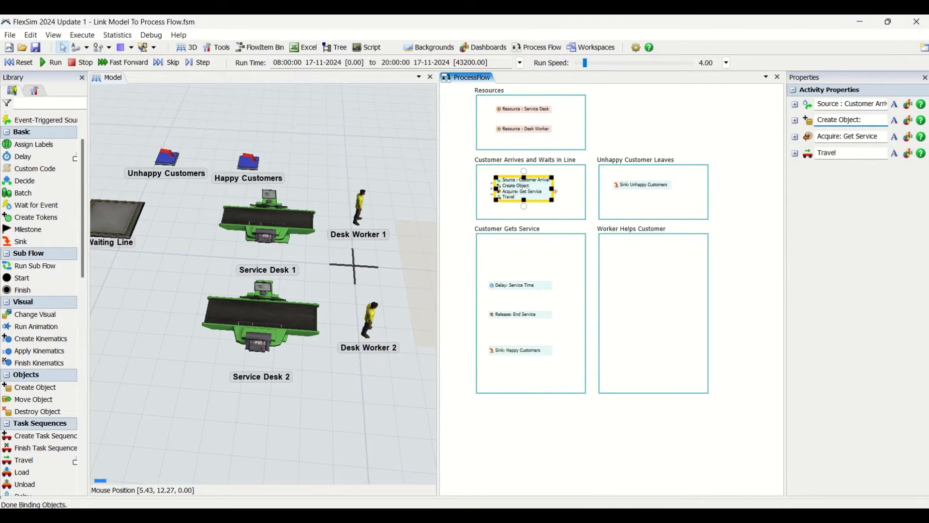
text(Customer)
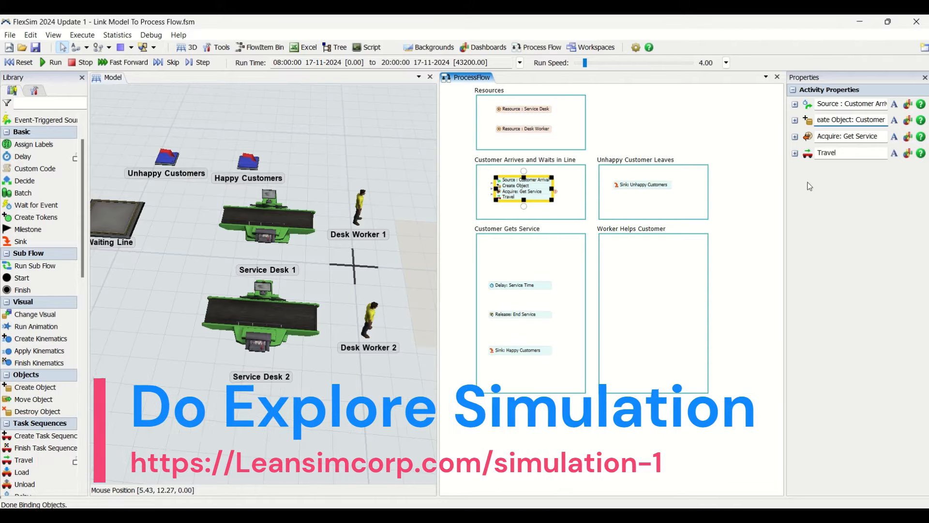
Rename the Travel activity in the customer arrival block as "Travel: Customer to Waiting Line".
click(840, 152)
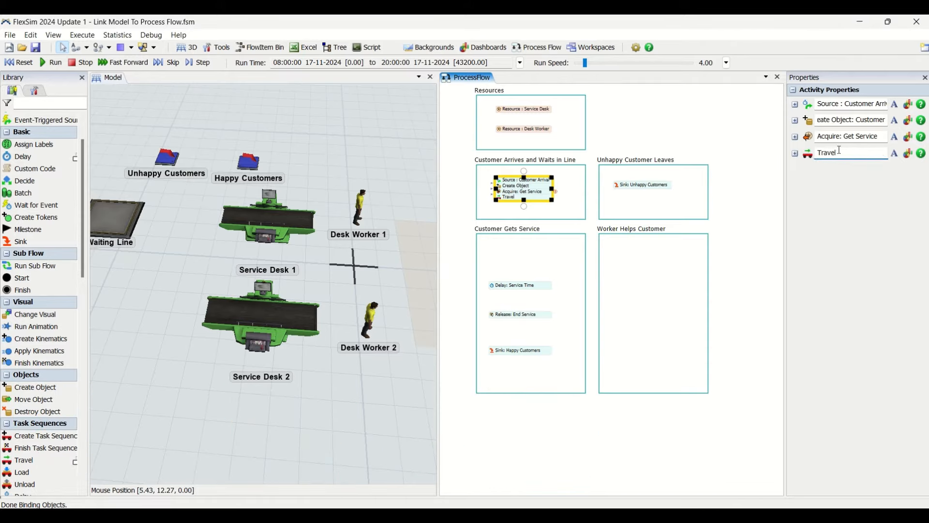
text(: Customer To)
key(BackSpace)
key(BackSpace)
text(to Waiting Line)
click(553, 217)
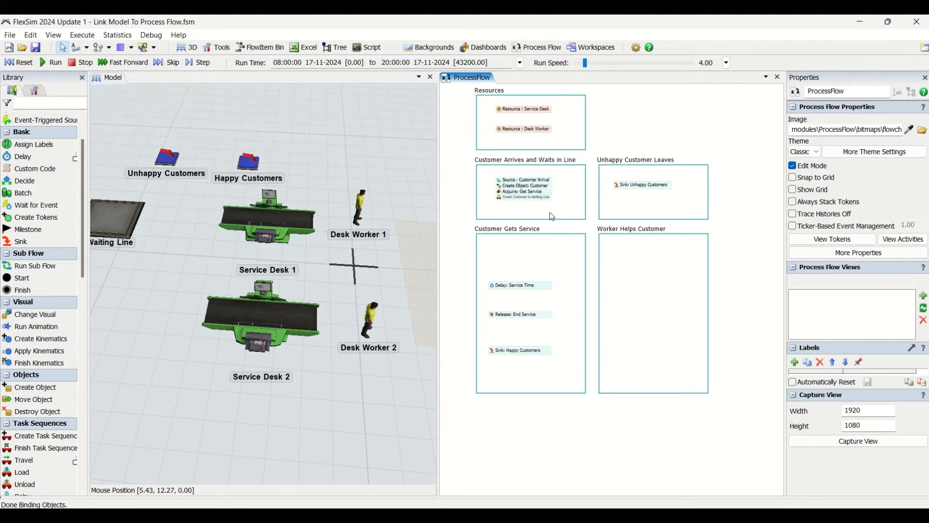
Add a Move Object activity in the Customer Arrives and Waits in Line container and rename it "Move Customers Into Line".
double_click(553, 216)
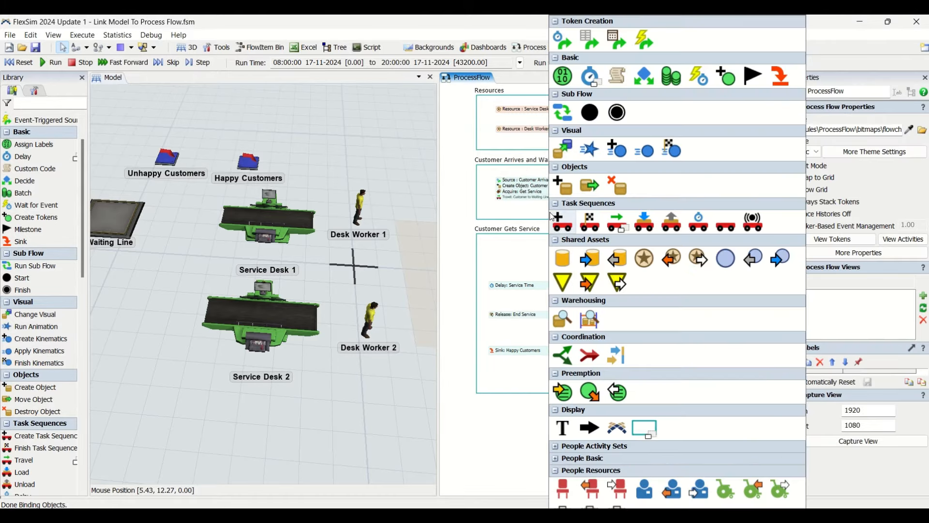
click(578, 192)
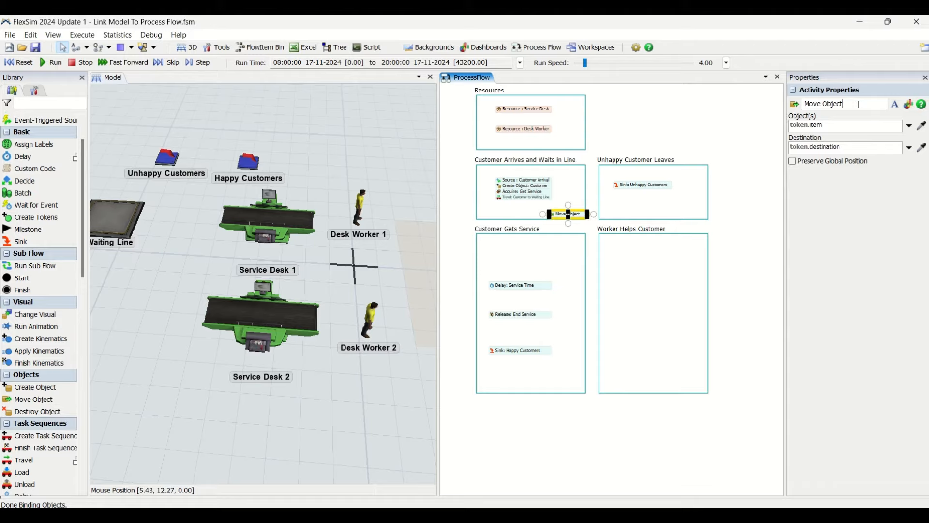
key(BackSpace)
key(BackSpace)
key(BackSpace)
key(BackSpace)
key(BackSpace)
key(BackSpace)
text(Customers I)
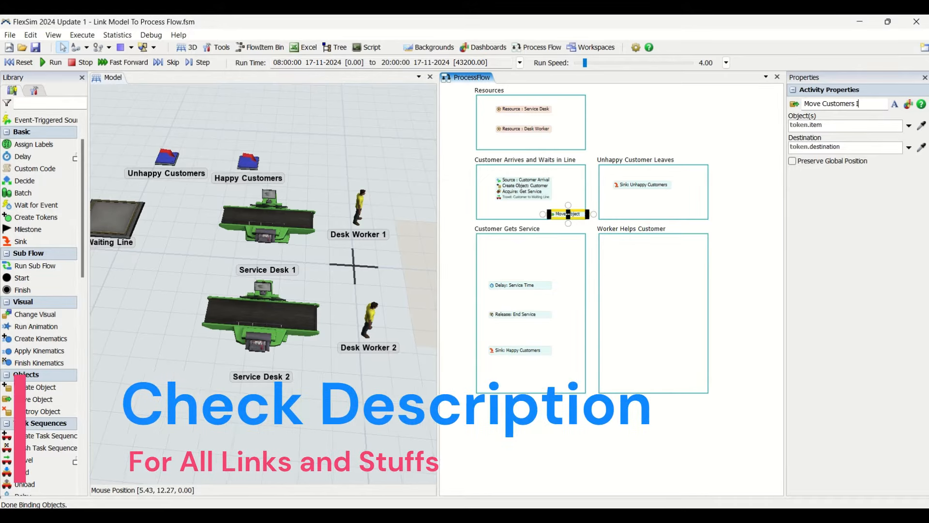
text(nto Line)
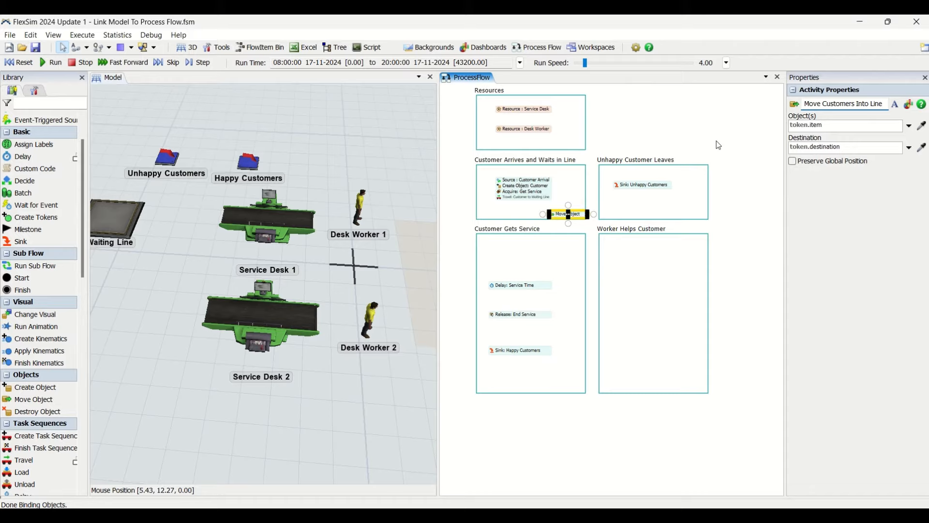
click(655, 134)
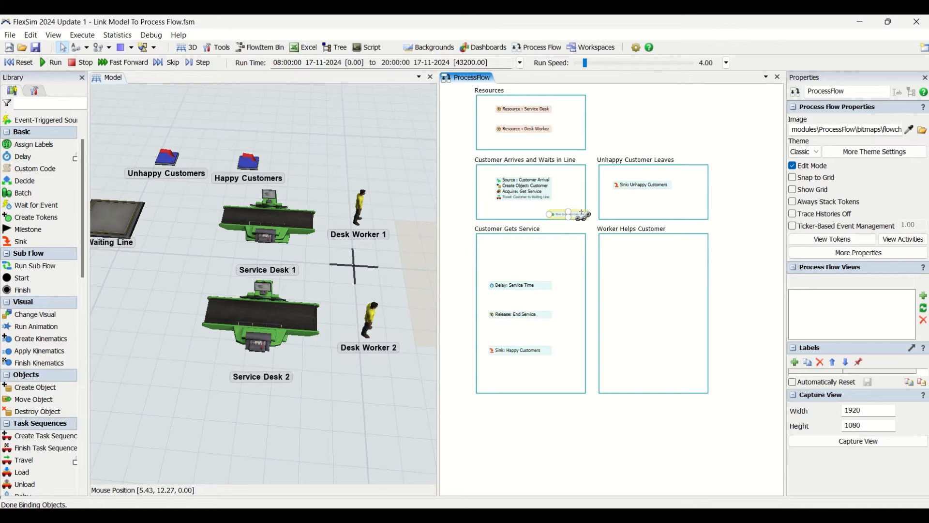
Reorder the arrival block by placing the Travel activity above Acquire: Get Service and inserting Move Customers Into Line between them.
click(504, 202)
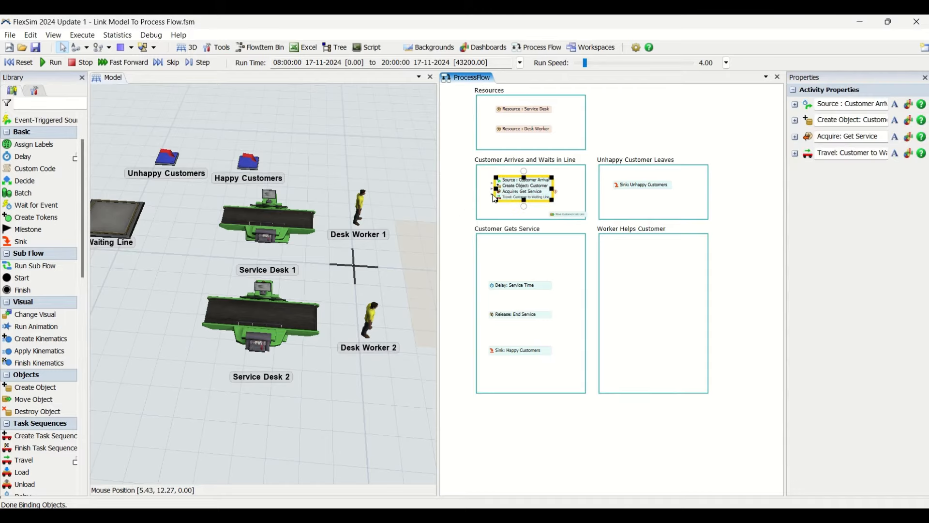
click(505, 202)
drag(508, 203, 508, 195)
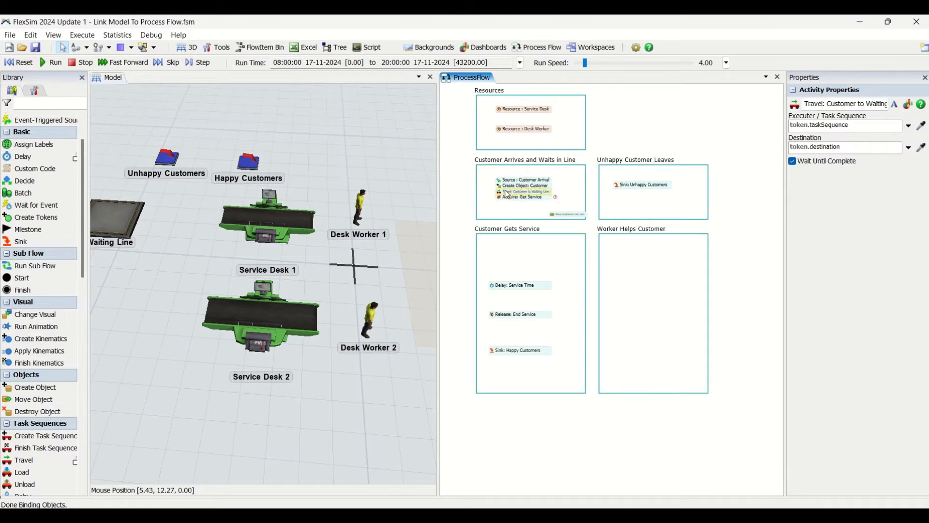
click(506, 191)
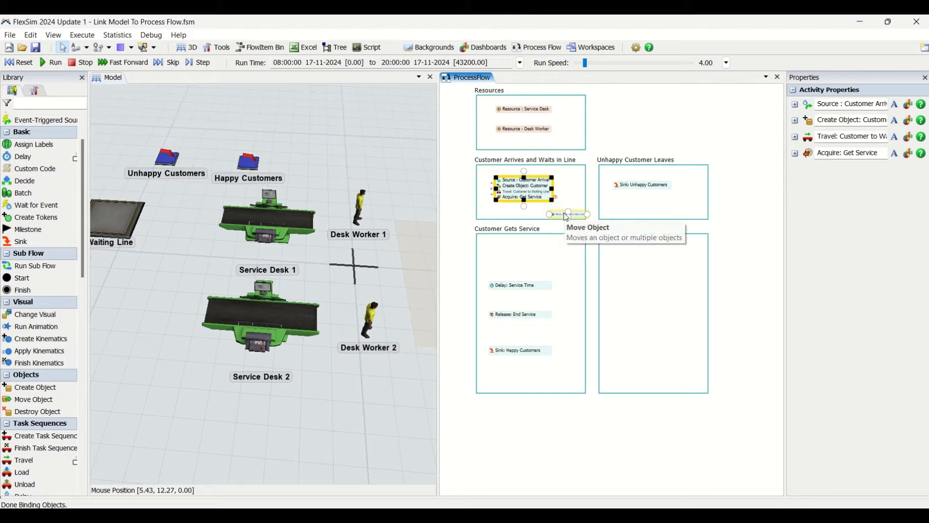
drag(569, 214, 521, 201)
click(521, 200)
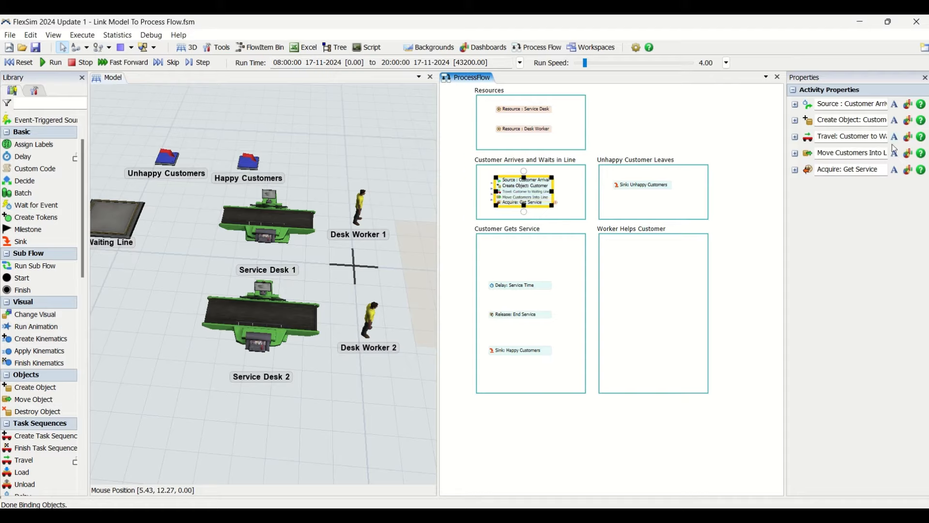
Rename the acquire activity at the end of the customer arrival block as "Acquire: Get Service Desk".
click(869, 169)
text(Desk)
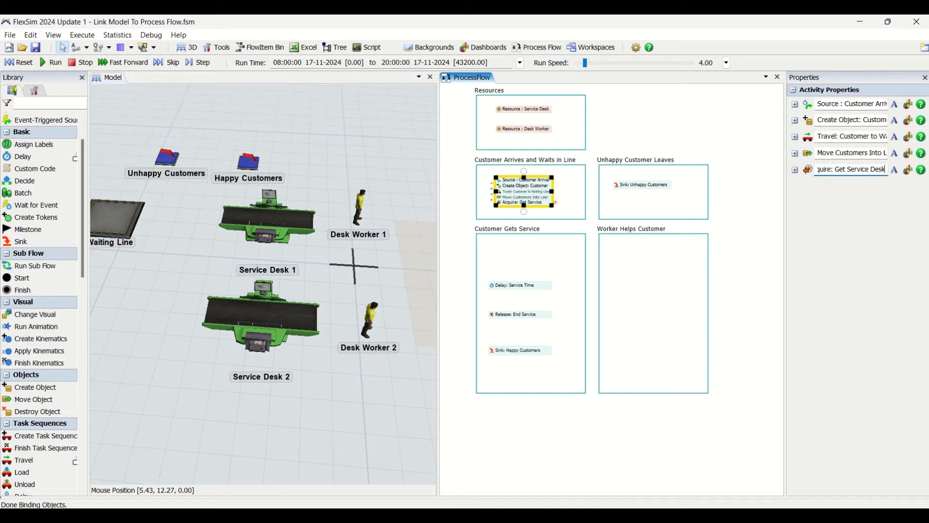
click(588, 203)
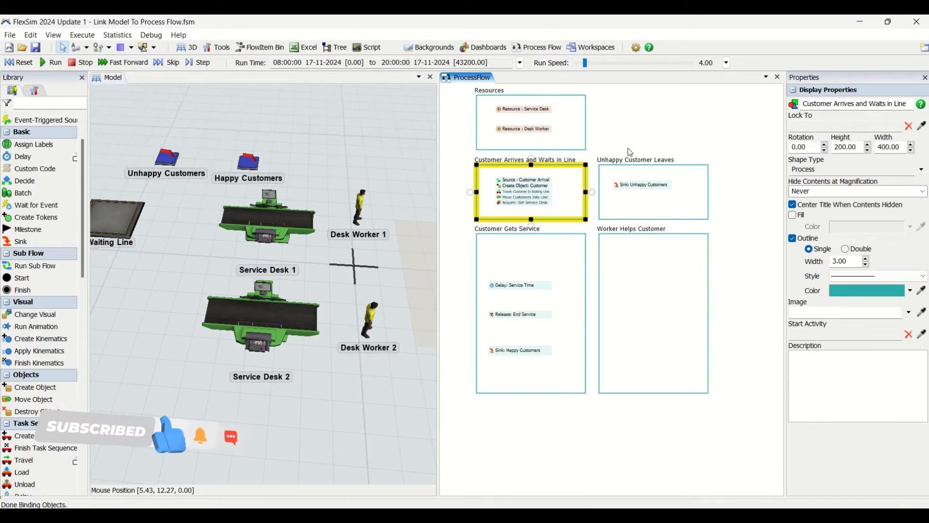